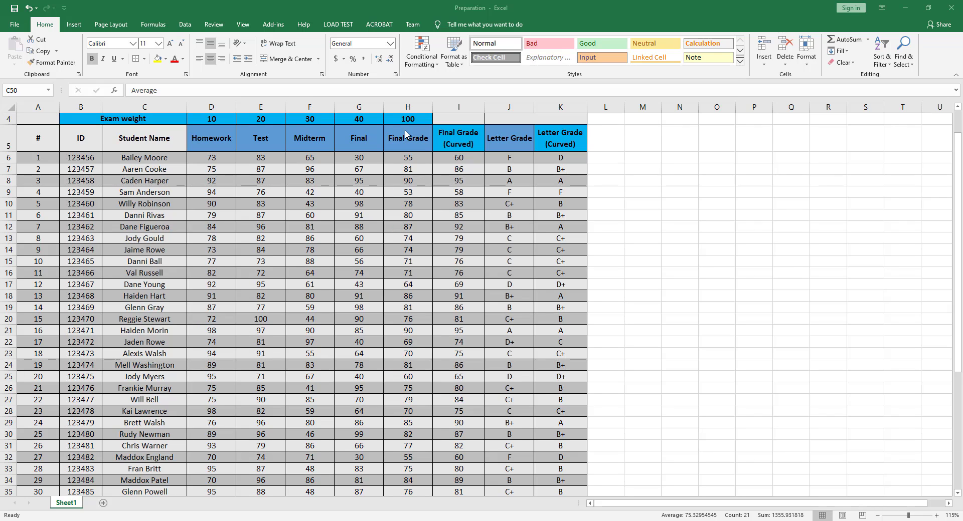
Step: Switch the worksheet to Page Layout view and look over how the grade table splits across pages
{"action": "left_click", "coordinate": [244, 28]}
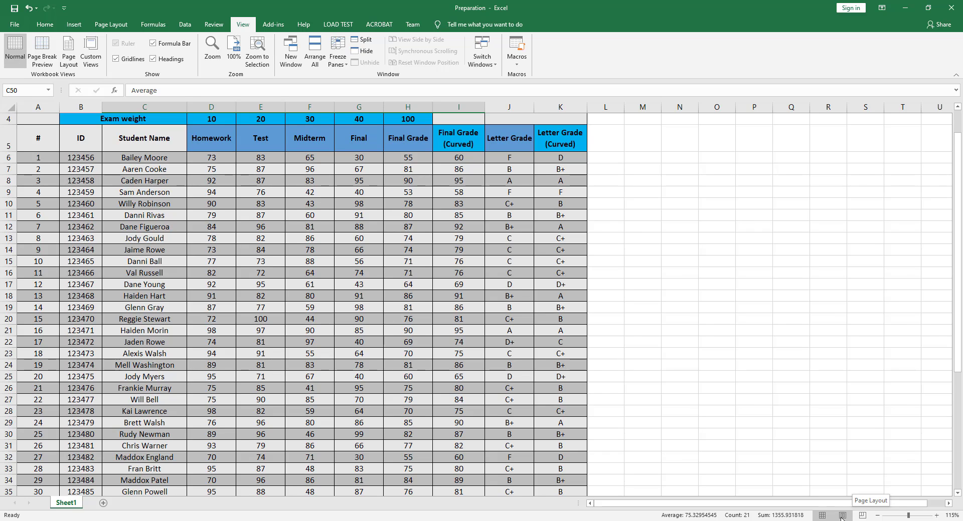
{"action": "left_click", "coordinate": [842, 516]}
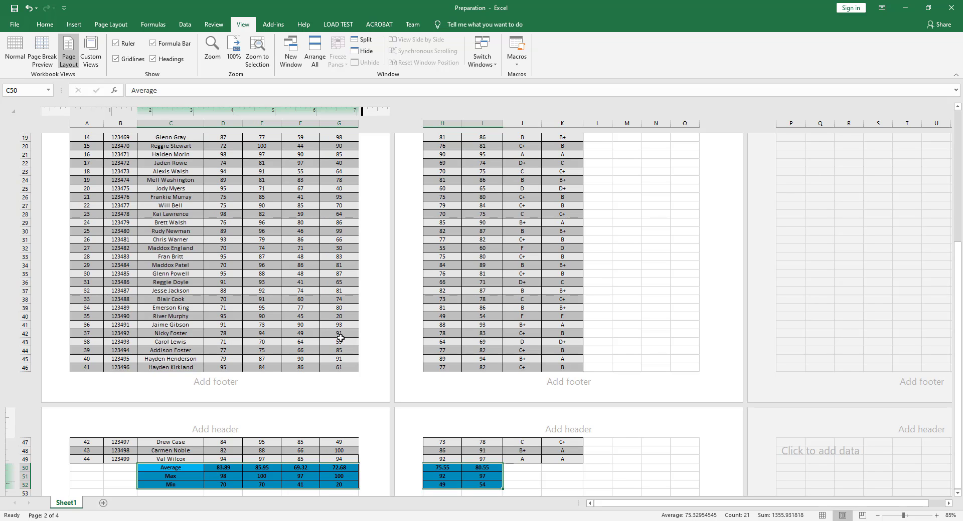
{"action": "scroll", "coordinate": [340, 338], "scroll_direction": "up", "scroll_amount": 3}
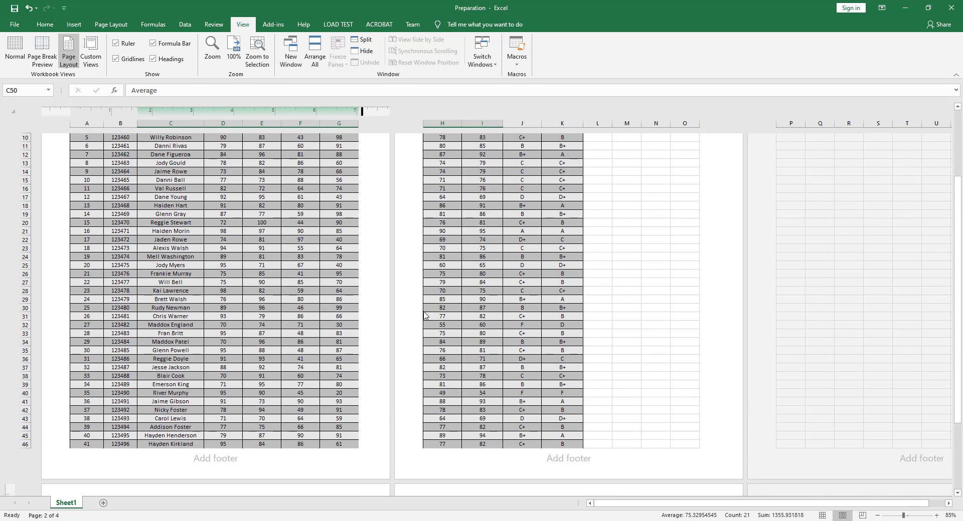
{"action": "scroll", "coordinate": [425, 370], "scroll_direction": "down", "scroll_amount": 3}
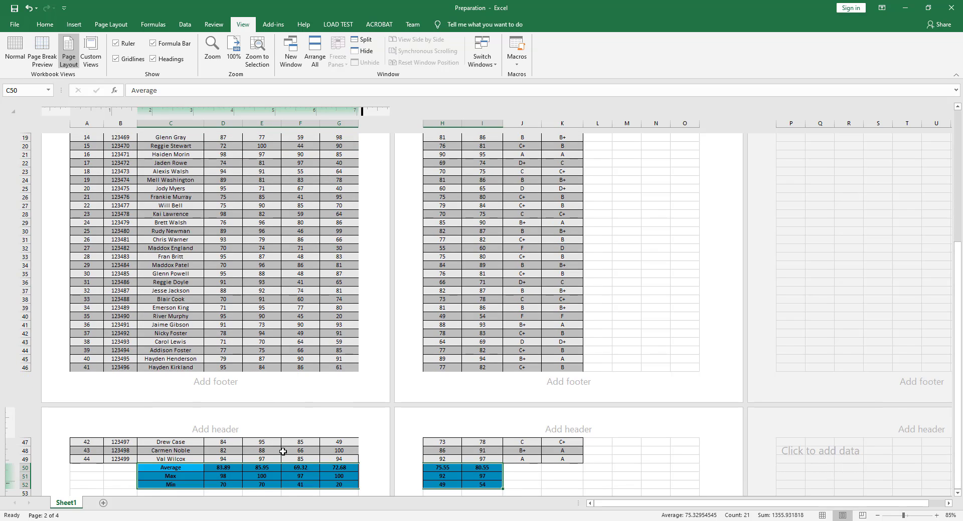
{"action": "scroll", "coordinate": [273, 456], "scroll_direction": "down", "scroll_amount": 1}
{"action": "scroll", "coordinate": [201, 439], "scroll_direction": "up", "scroll_amount": 3}
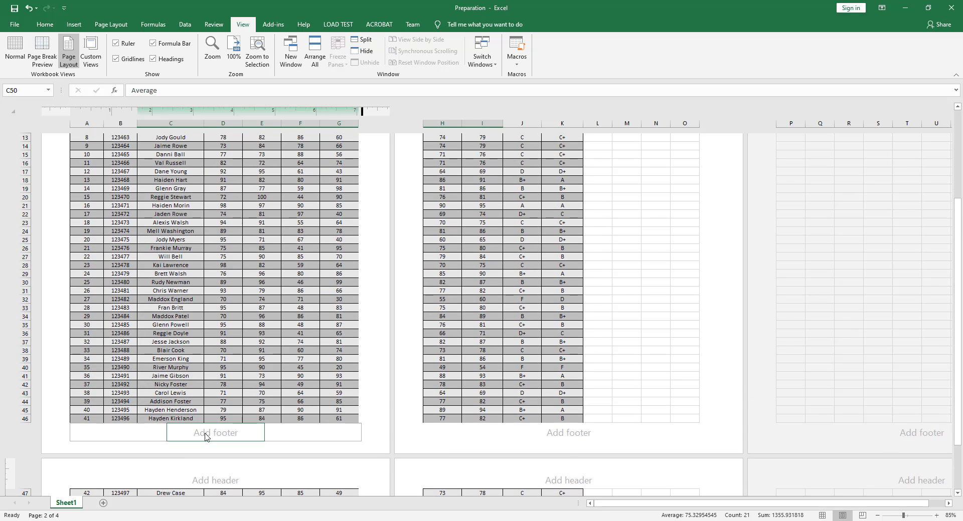
{"action": "scroll", "coordinate": [238, 411], "scroll_direction": "down", "scroll_amount": 3}
{"action": "scroll", "coordinate": [237, 399], "scroll_direction": "up", "scroll_amount": 9}
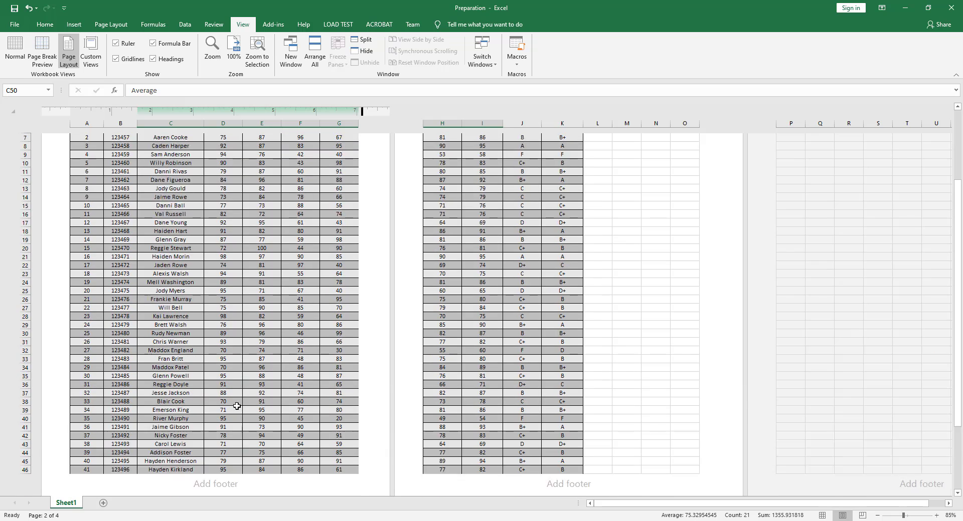
Step: Check the page number of each printed page by selecting a cell on each one in turn
{"action": "left_click", "coordinate": [241, 335]}
{"action": "scroll", "coordinate": [229, 424], "scroll_direction": "down", "scroll_amount": 3}
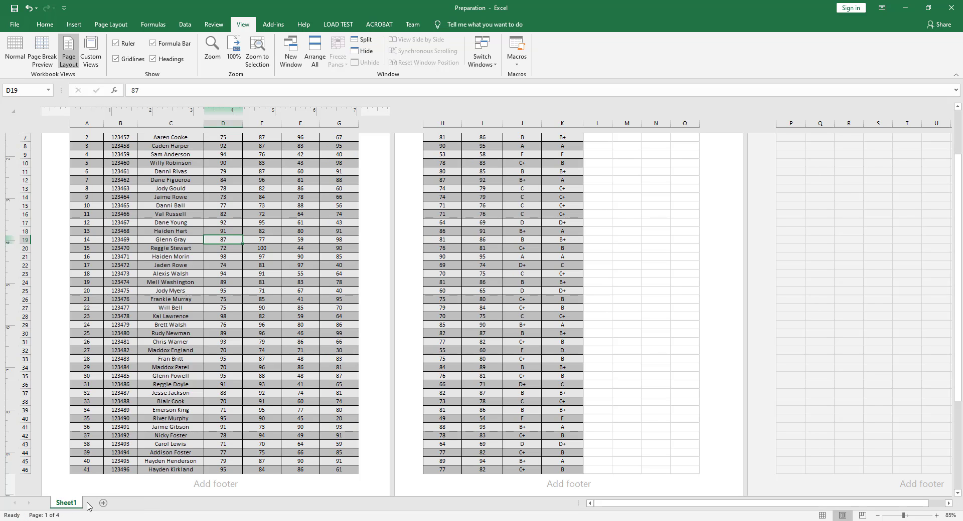
{"action": "scroll", "coordinate": [215, 371], "scroll_direction": "down", "scroll_amount": 6}
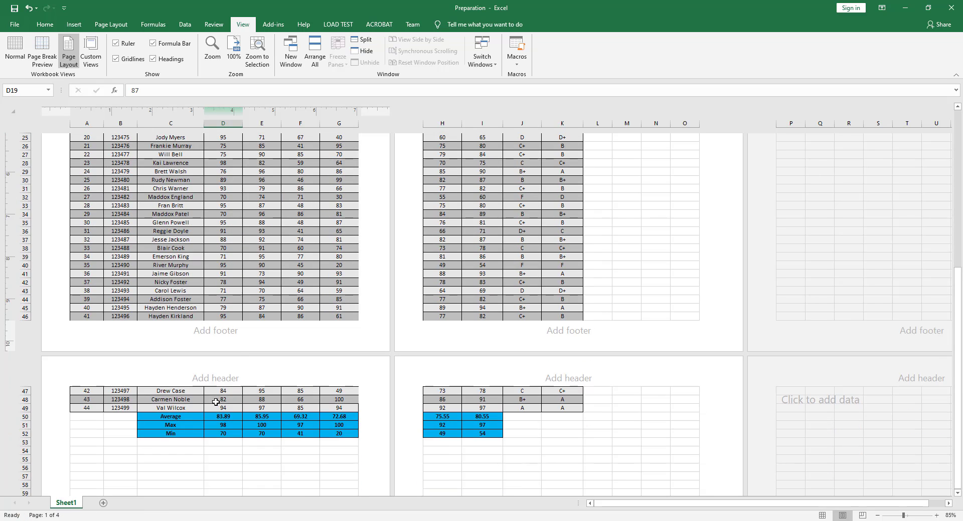
{"action": "left_click", "coordinate": [221, 401]}
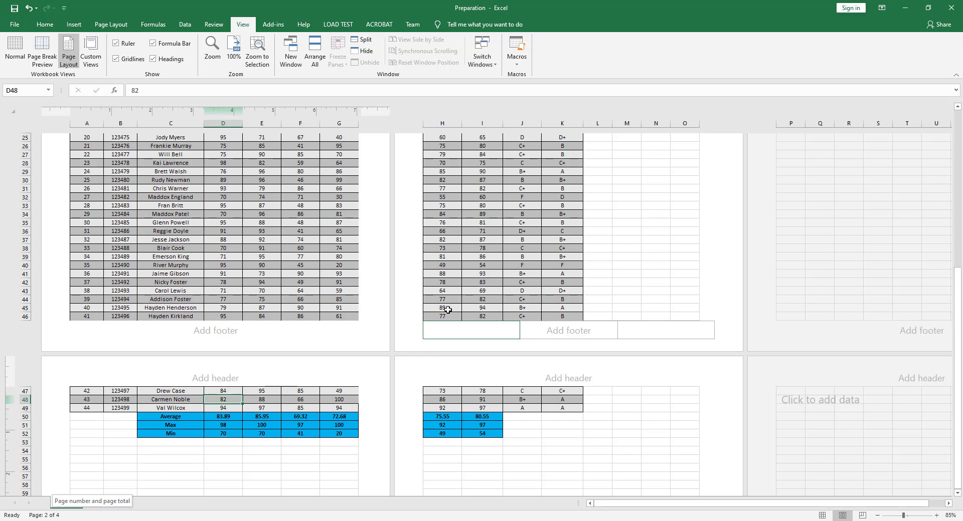
{"action": "left_click", "coordinate": [489, 267]}
{"action": "scroll", "coordinate": [490, 272], "scroll_direction": "up", "scroll_amount": 5}
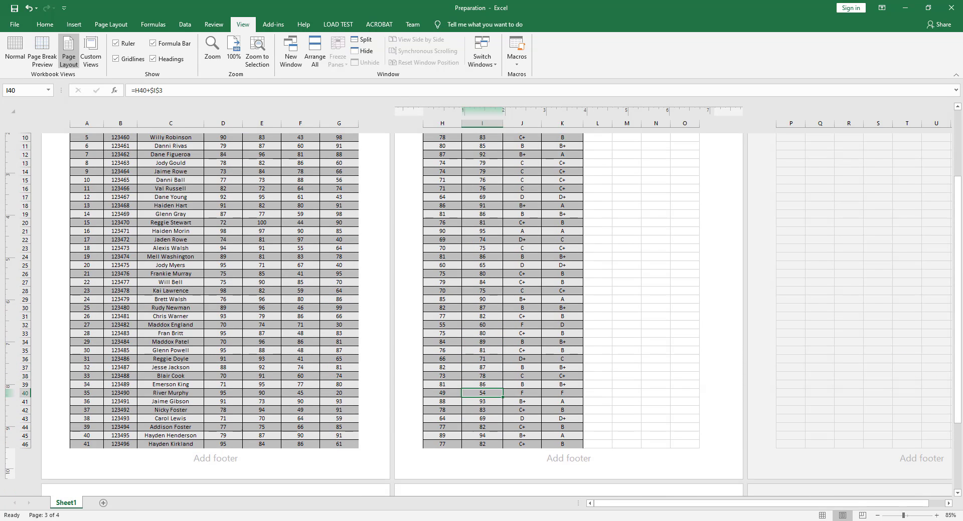
{"action": "scroll", "coordinate": [459, 411], "scroll_direction": "down", "scroll_amount": 5}
{"action": "left_click", "coordinate": [470, 399]}
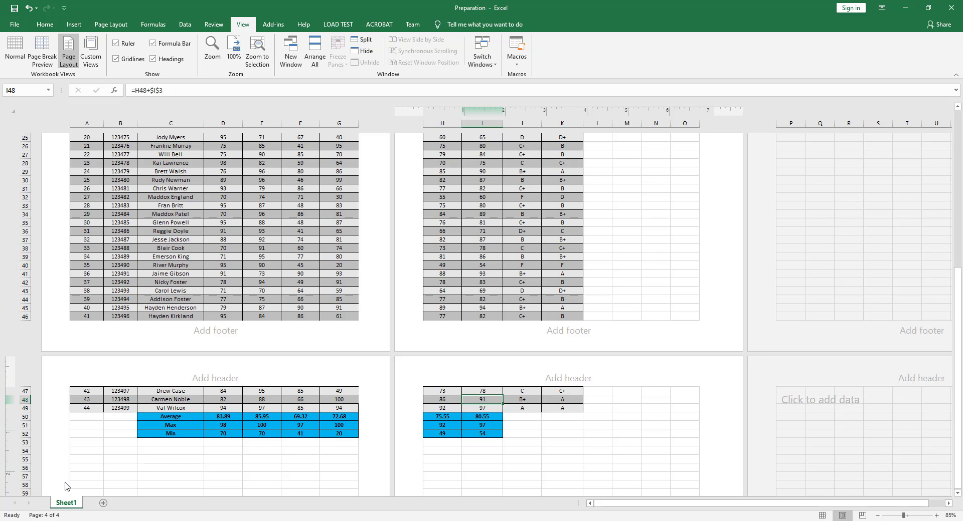
{"action": "scroll", "coordinate": [117, 452], "scroll_direction": "up", "scroll_amount": 6}
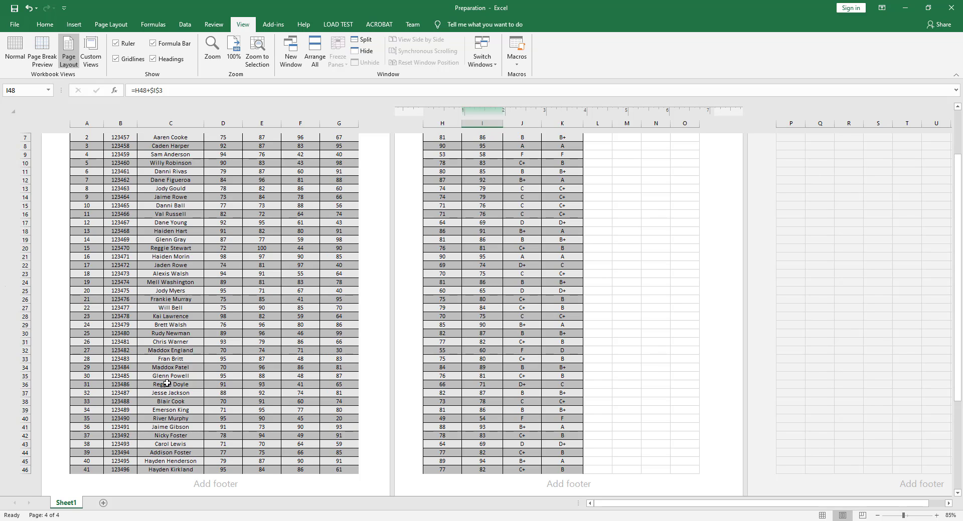
{"action": "scroll", "coordinate": [167, 383], "scroll_direction": "up", "scroll_amount": 3}
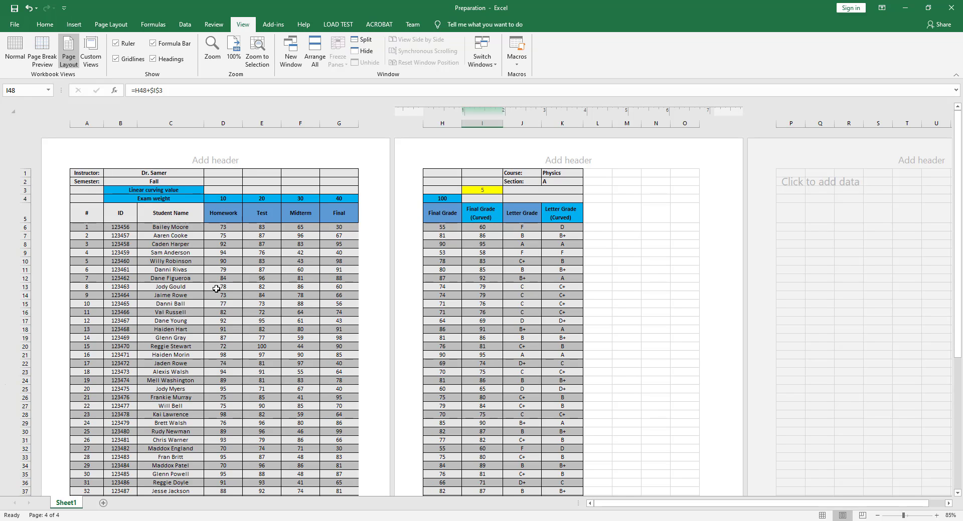
Step: Set the page orientation to Landscape
{"action": "left_click", "coordinate": [111, 24]}
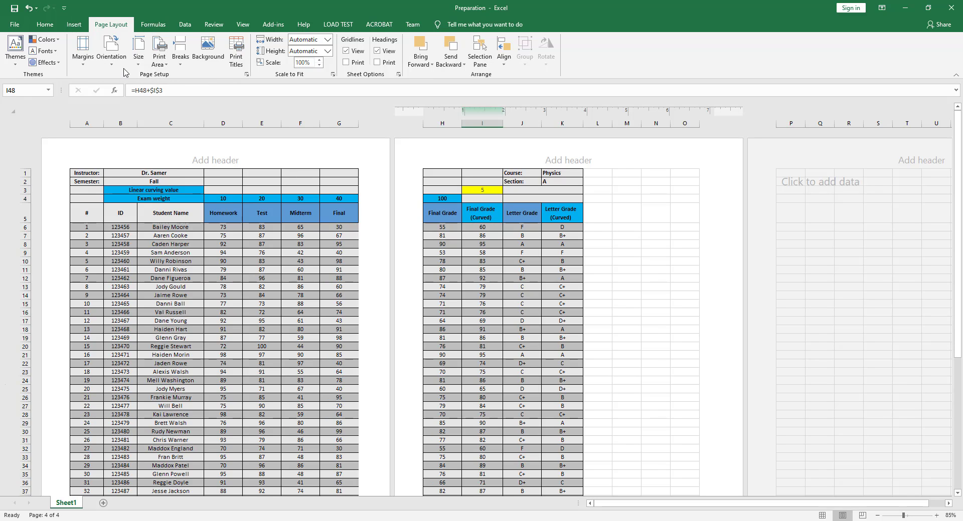
{"action": "left_click", "coordinate": [111, 50]}
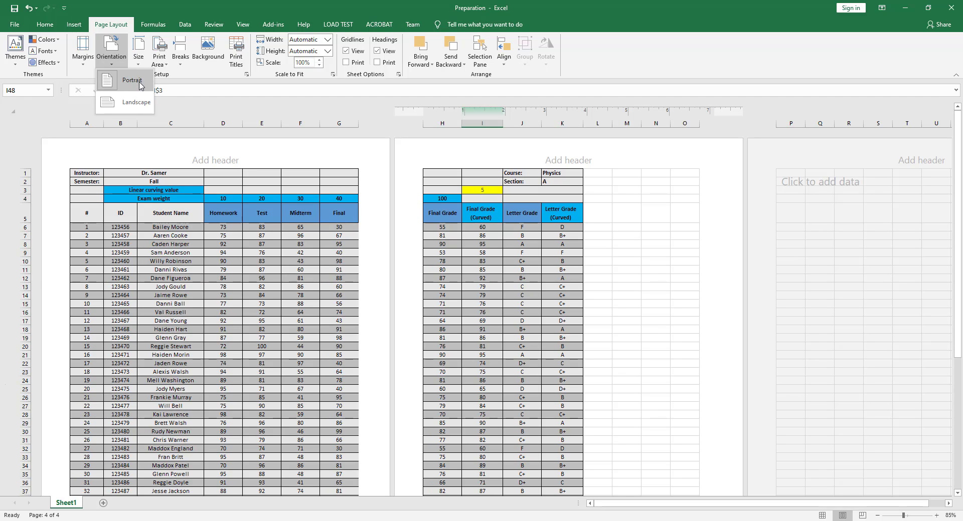
{"action": "left_click", "coordinate": [125, 108]}
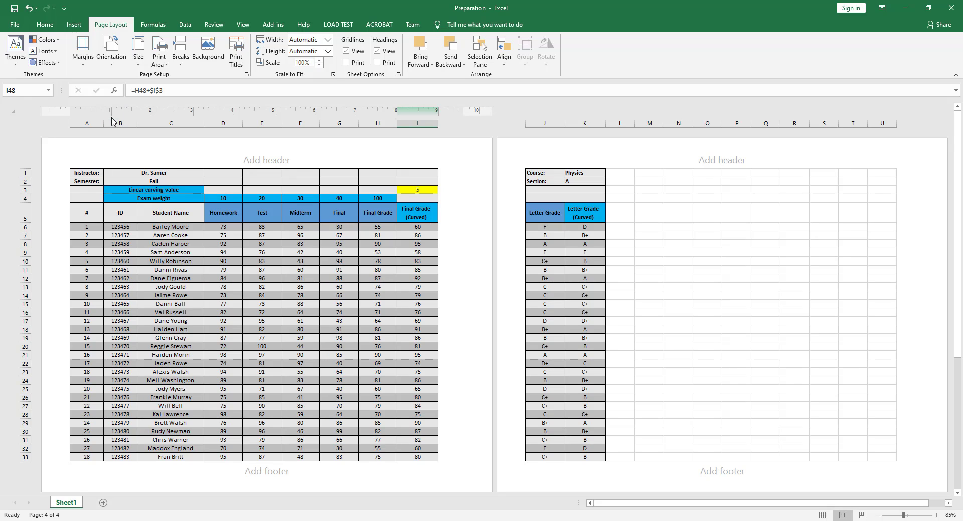
Step: Switch the page orientation to Portrait and back to Landscape
{"action": "left_click", "coordinate": [87, 121]}
{"action": "left_click", "coordinate": [109, 64]}
{"action": "left_click", "coordinate": [120, 80]}
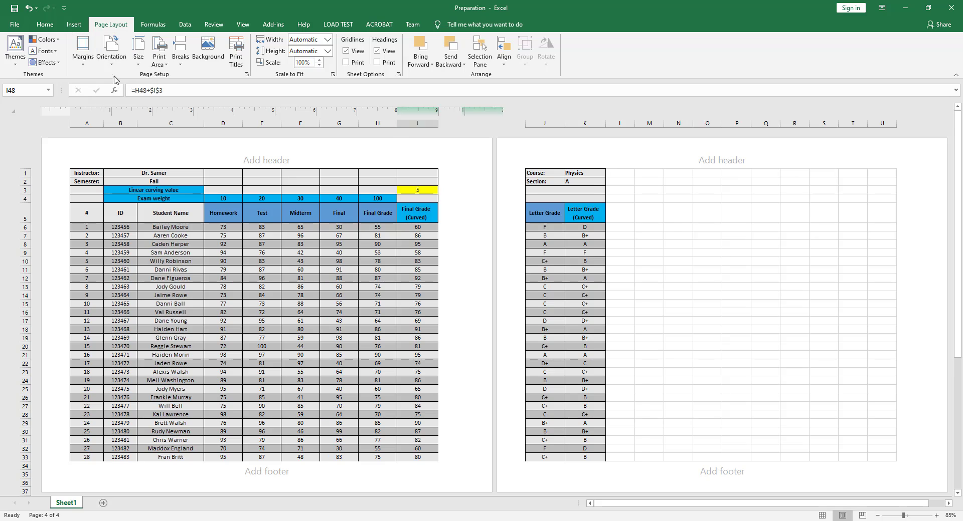
{"action": "left_click", "coordinate": [111, 53]}
{"action": "left_click", "coordinate": [115, 103]}
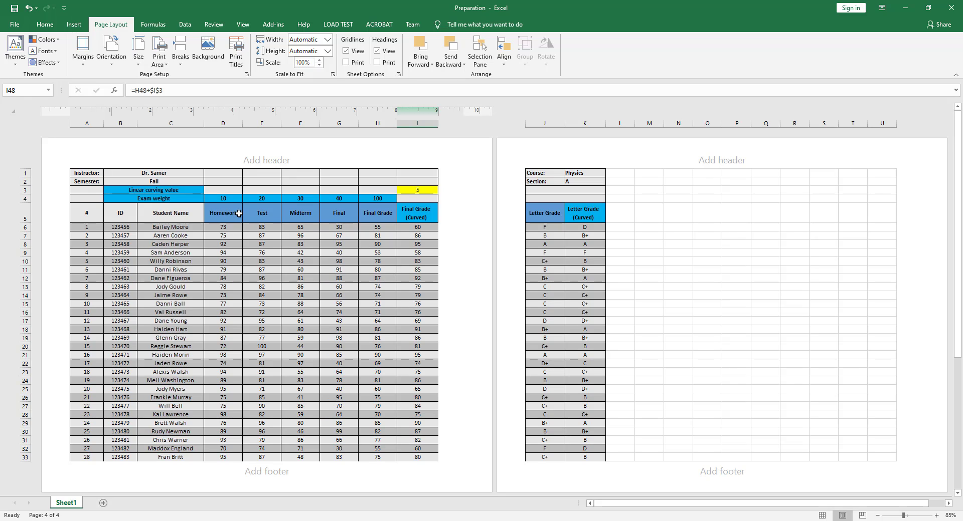
Step: Set the range A1:I25, from the Instructor row through student 20, as the print area
{"action": "scroll", "coordinate": [235, 304], "scroll_direction": "down", "scroll_amount": 3}
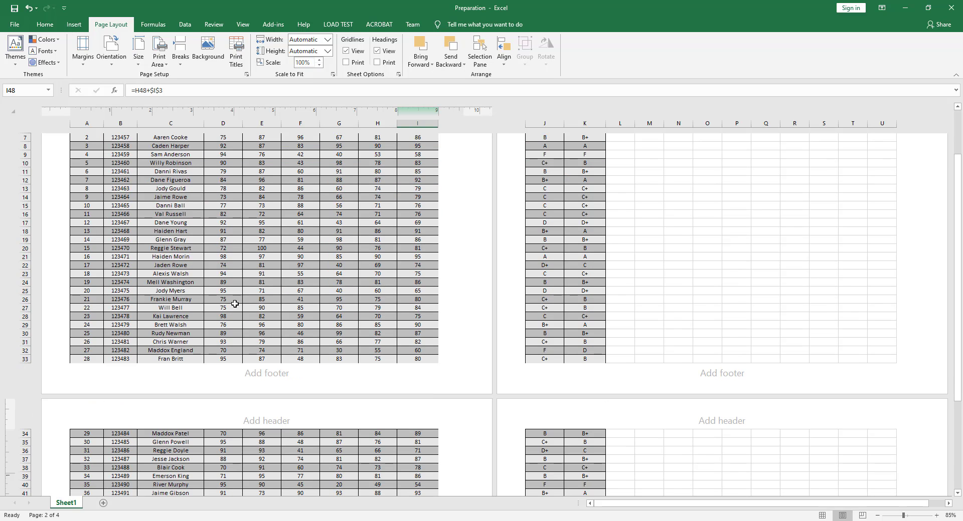
{"action": "scroll", "coordinate": [301, 344], "scroll_direction": "down", "scroll_amount": 2}
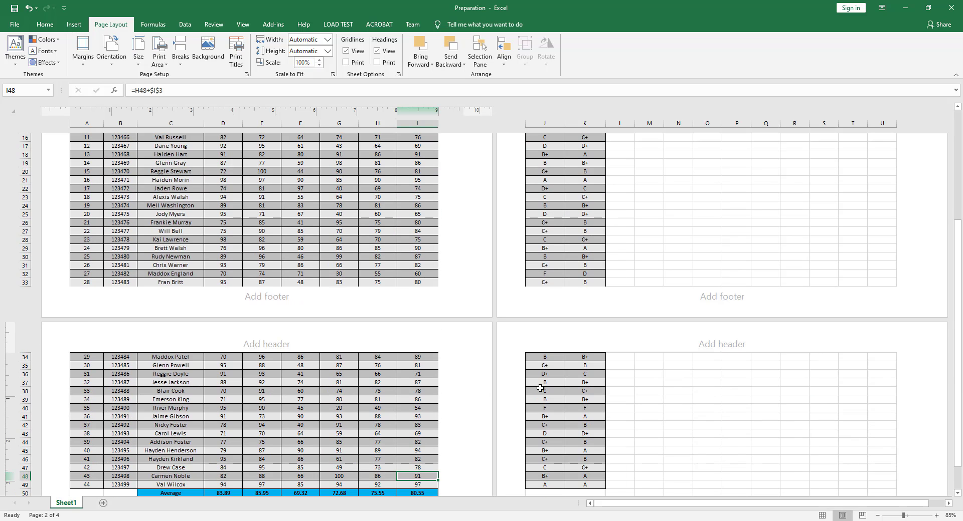
{"action": "scroll", "coordinate": [271, 366], "scroll_direction": "up", "scroll_amount": 4}
{"action": "scroll", "coordinate": [270, 349], "scroll_direction": "up", "scroll_amount": 2}
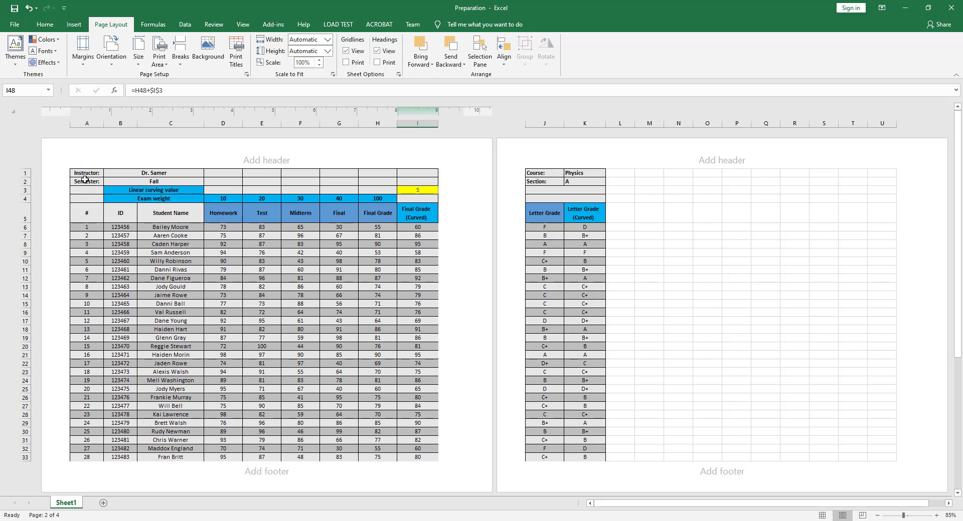
{"action": "left_click_drag", "start_coordinate": [79, 173], "coordinate": [408, 391]}
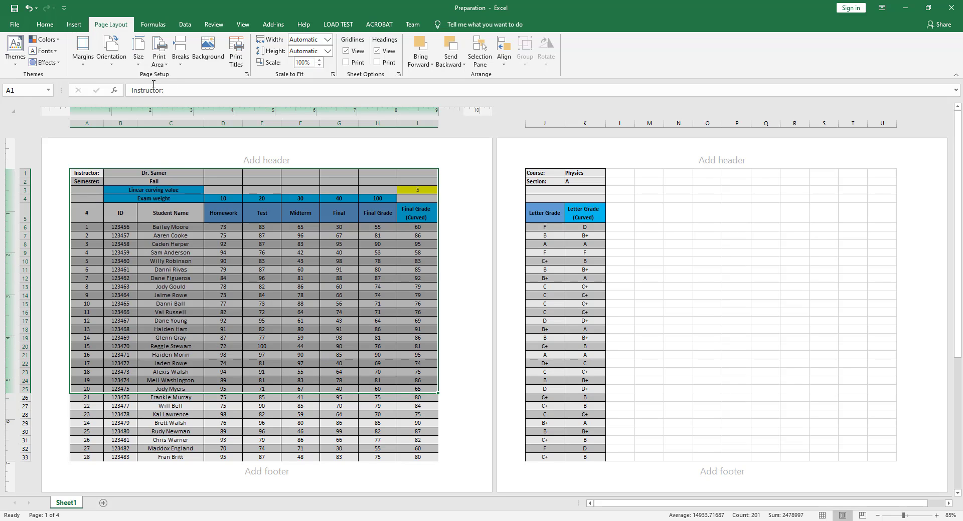
{"action": "left_click", "coordinate": [160, 65]}
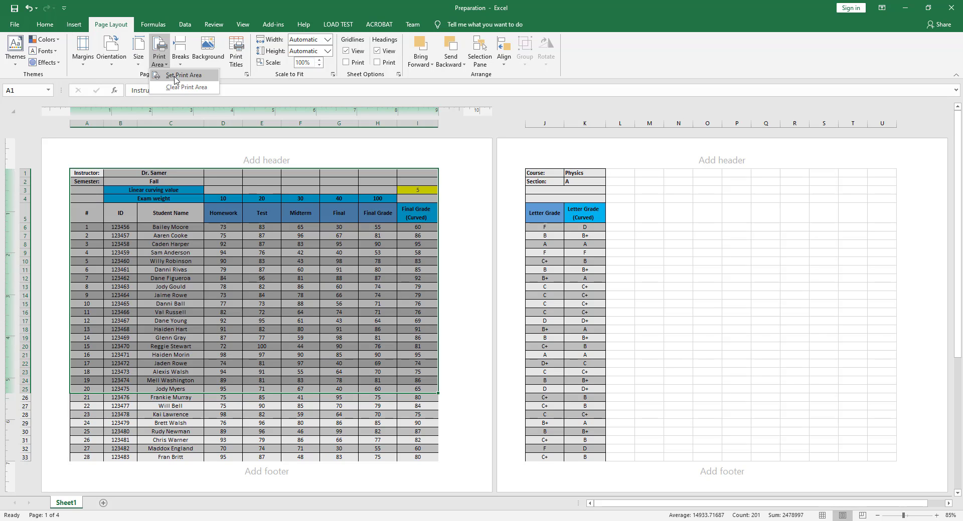
{"action": "left_click", "coordinate": [175, 75]}
{"action": "left_click", "coordinate": [184, 252]}
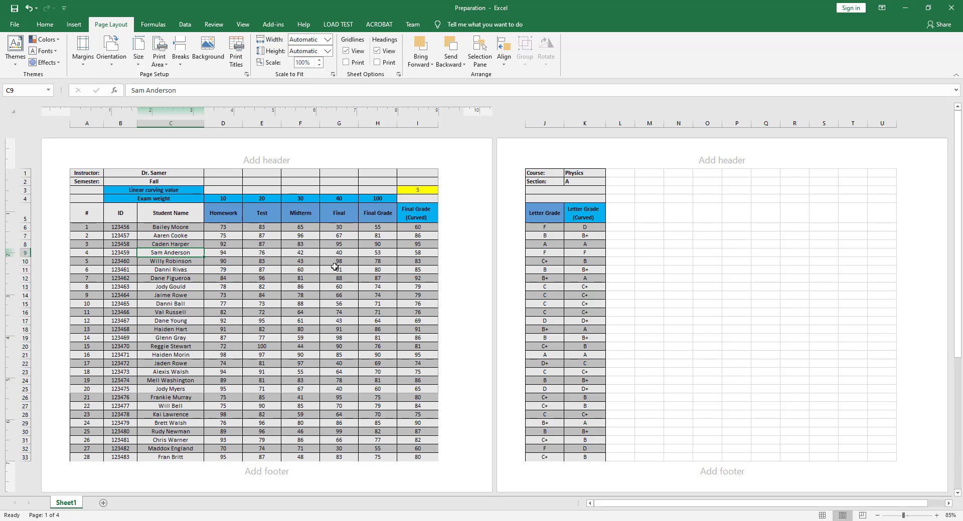
Step: Add the Average, Max and Min rows in C50:I52 to the print area
{"action": "scroll", "coordinate": [231, 305], "scroll_direction": "down", "scroll_amount": 10}
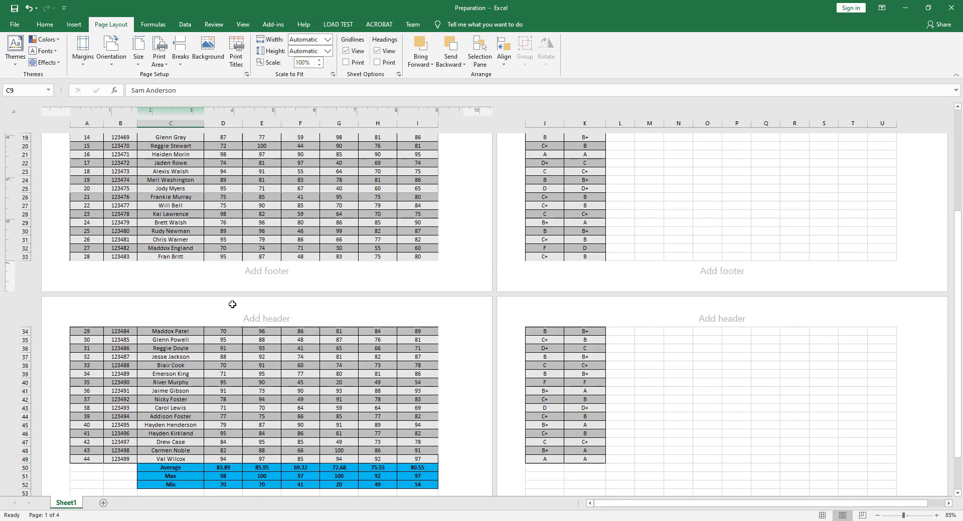
{"action": "scroll", "coordinate": [210, 354], "scroll_direction": "down", "scroll_amount": 2}
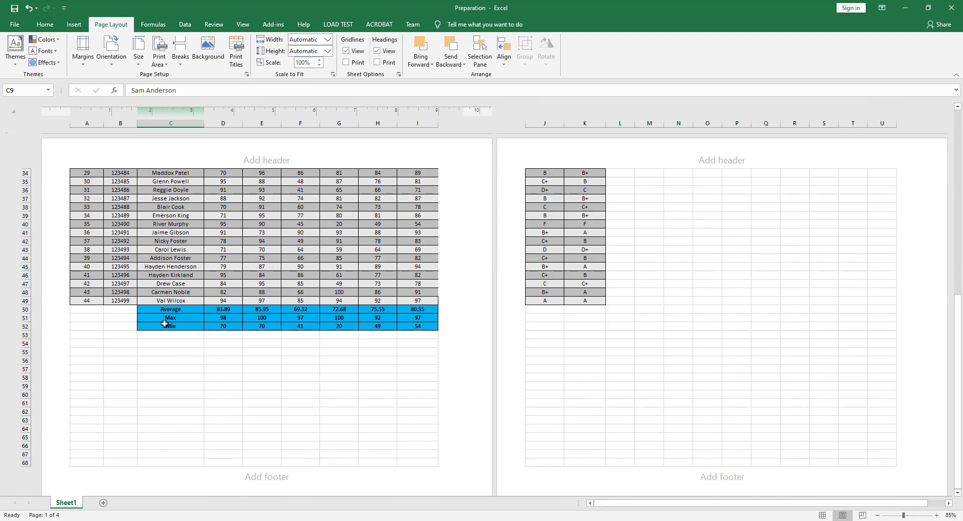
{"action": "left_click_drag", "start_coordinate": [150, 307], "coordinate": [420, 328]}
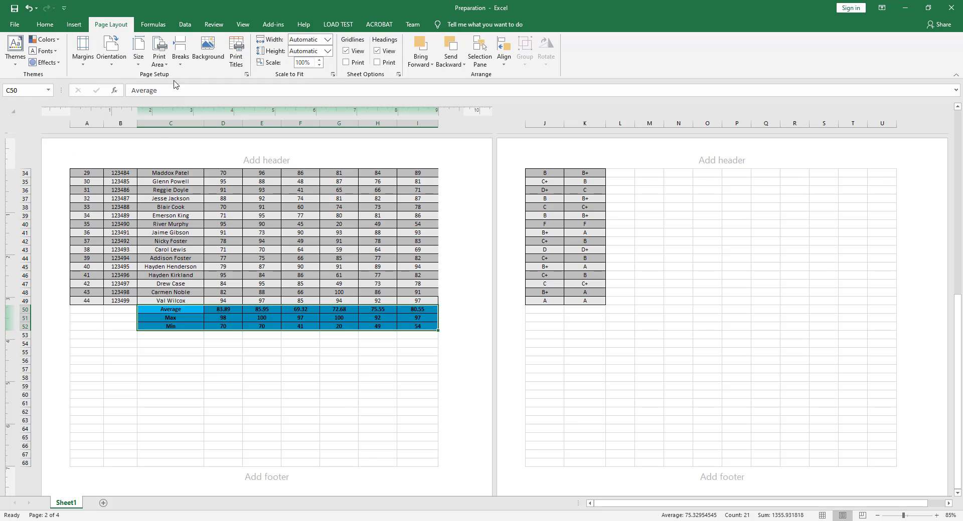
{"action": "left_click", "coordinate": [161, 63]}
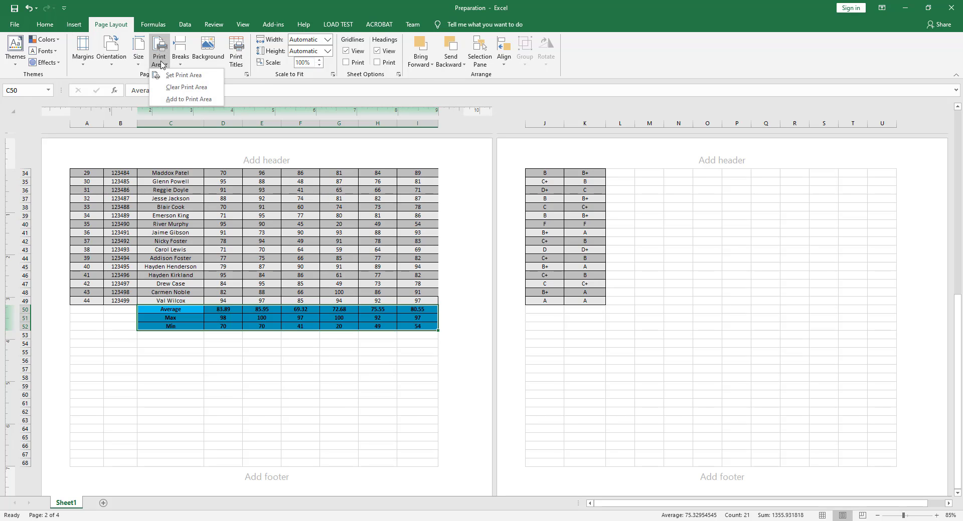
{"action": "left_click", "coordinate": [178, 100]}
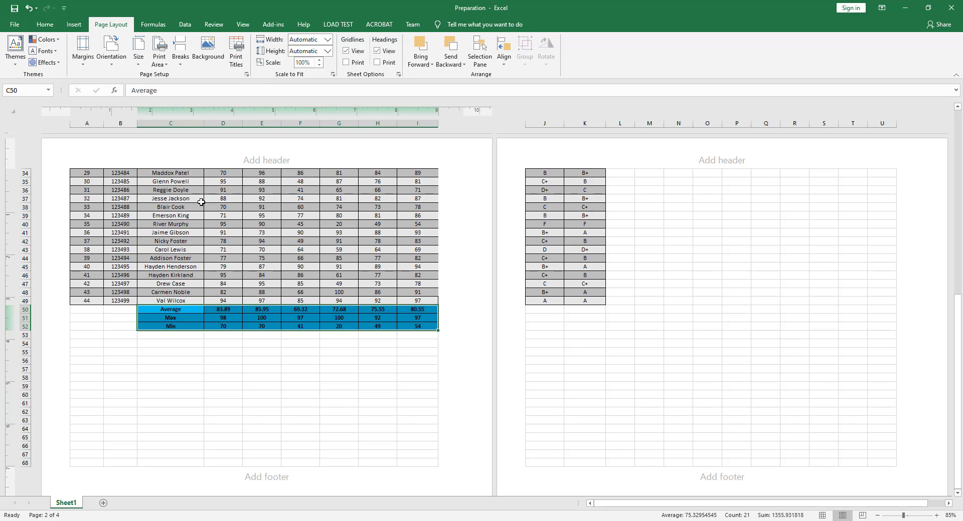
{"action": "scroll", "coordinate": [208, 217], "scroll_direction": "up", "scroll_amount": 10}
{"action": "left_click", "coordinate": [237, 244]}
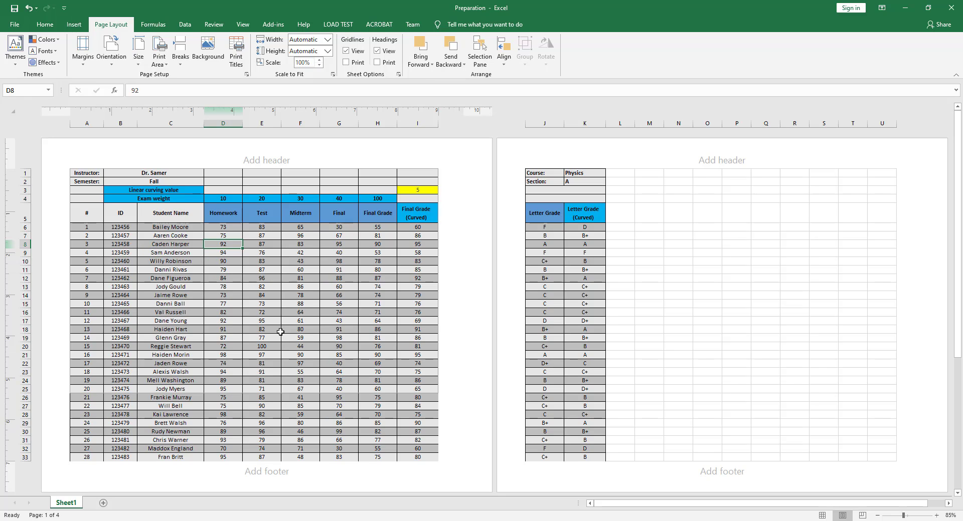
Step: Examine both pages of the print area in the print preview and return to the worksheet
{"action": "left_click", "coordinate": [13, 26]}
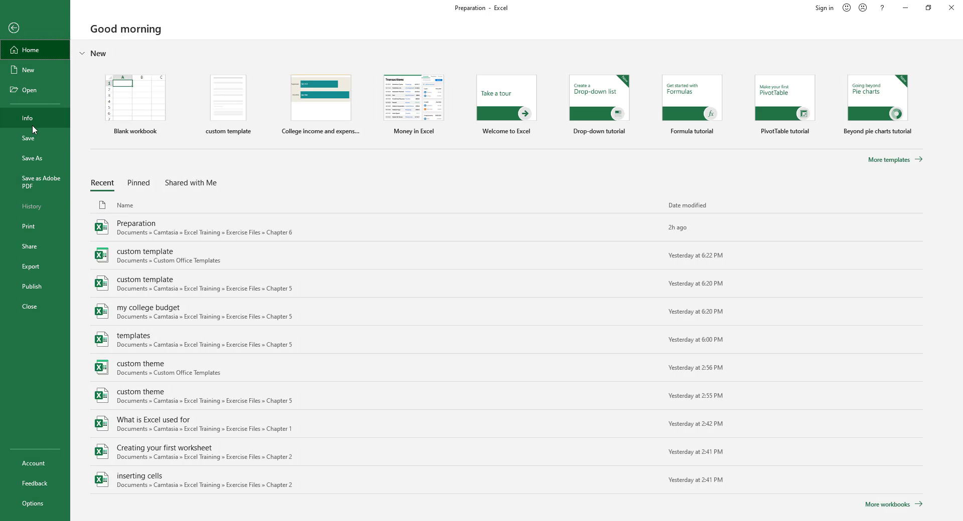
{"action": "left_click", "coordinate": [35, 229]}
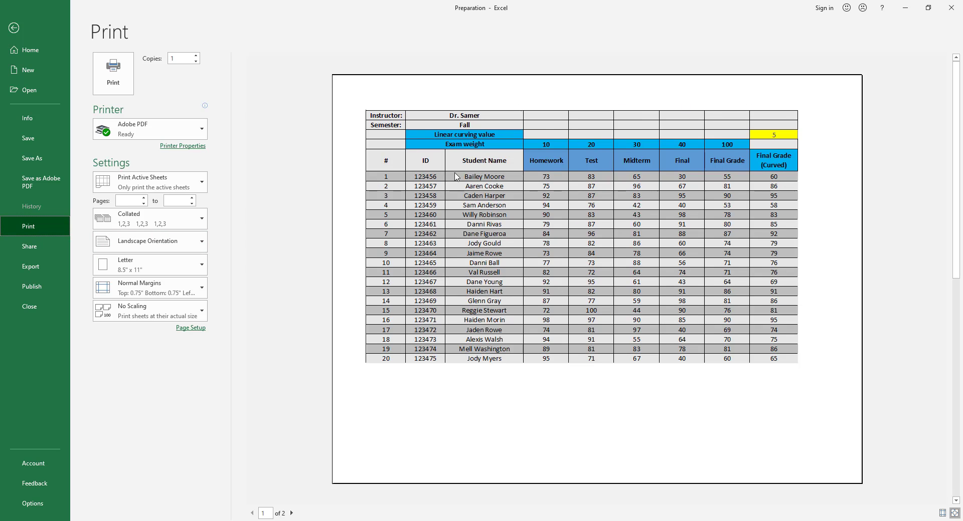
{"action": "left_click", "coordinate": [292, 514]}
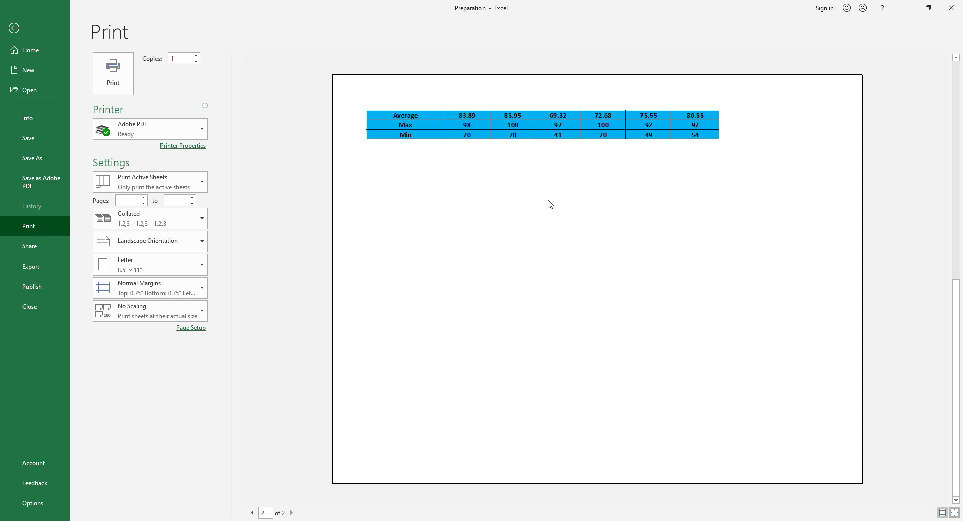
{"action": "key", "text": "Escape"}
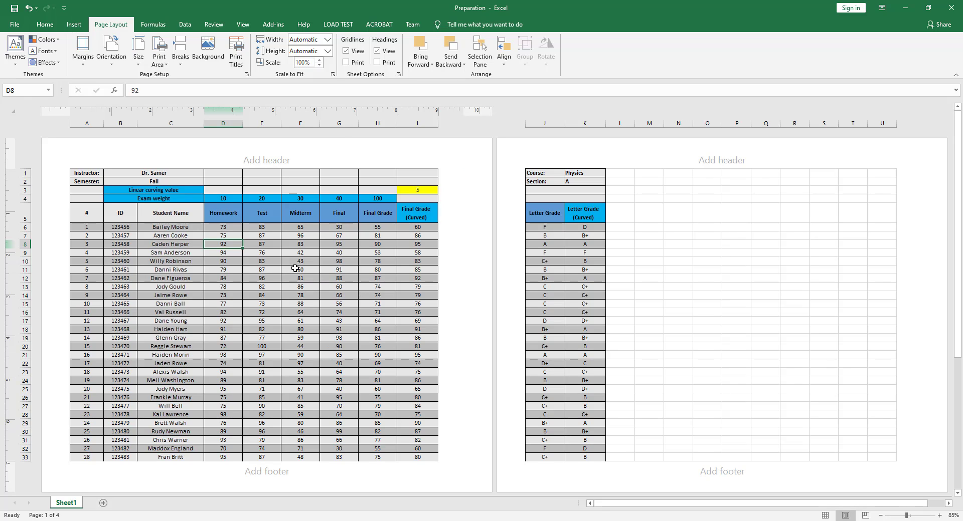
Step: Clear the worksheet's print area and look over the resulting pages
{"action": "left_click", "coordinate": [165, 66]}
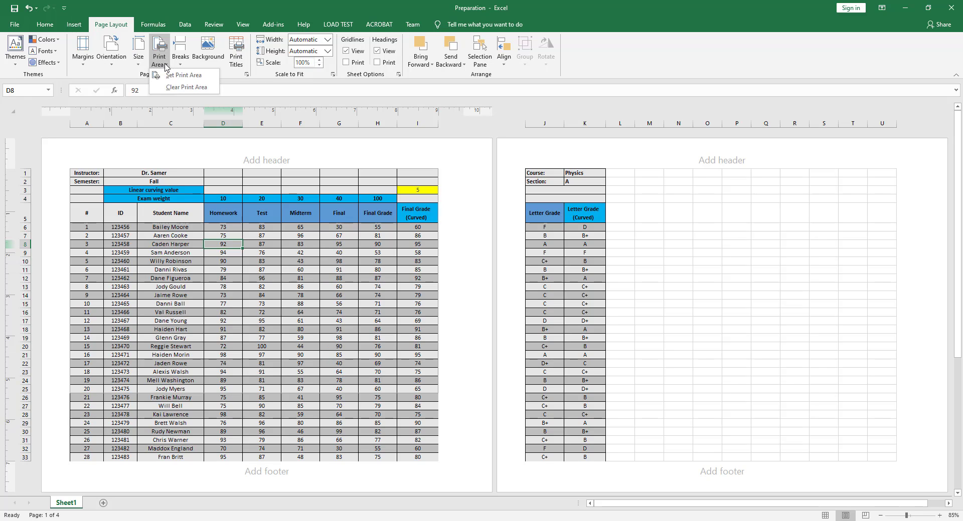
{"action": "left_click", "coordinate": [176, 88]}
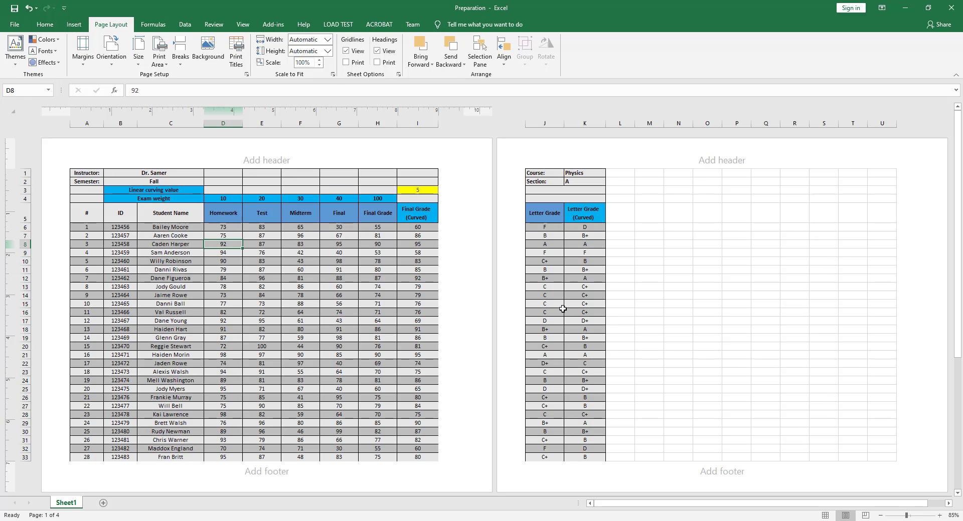
{"action": "scroll", "coordinate": [352, 326], "scroll_direction": "down", "scroll_amount": 5}
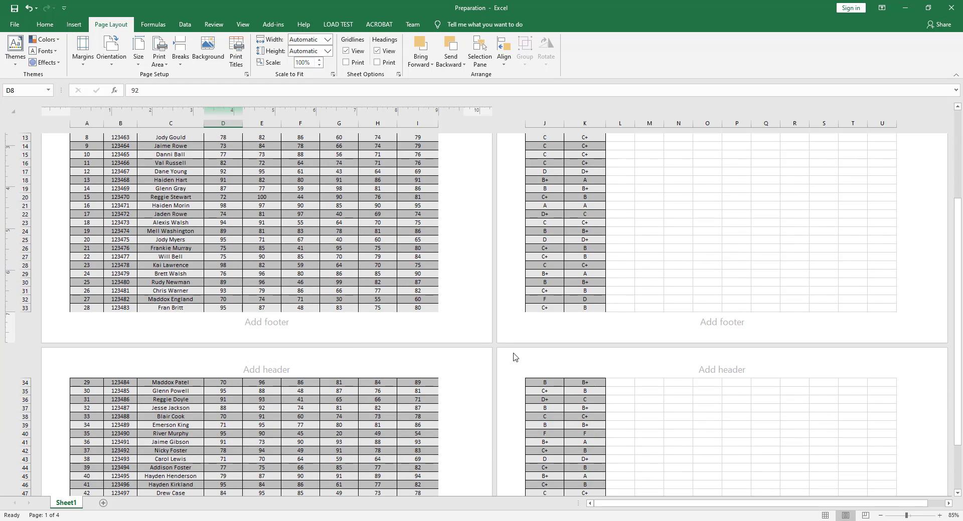
{"action": "scroll", "coordinate": [357, 260], "scroll_direction": "up", "scroll_amount": 5}
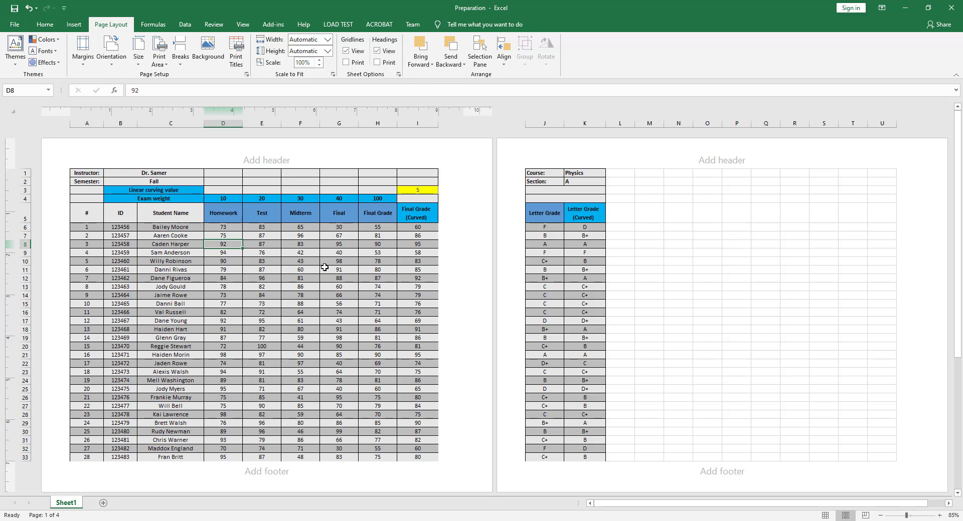
{"action": "scroll", "coordinate": [223, 307], "scroll_direction": "down", "scroll_amount": 5}
{"action": "scroll", "coordinate": [223, 308], "scroll_direction": "up", "scroll_amount": 5}
Step: Insert a page break above row 26 so that student 21 starts a new page, and check the split
{"action": "left_click", "coordinate": [22, 399]}
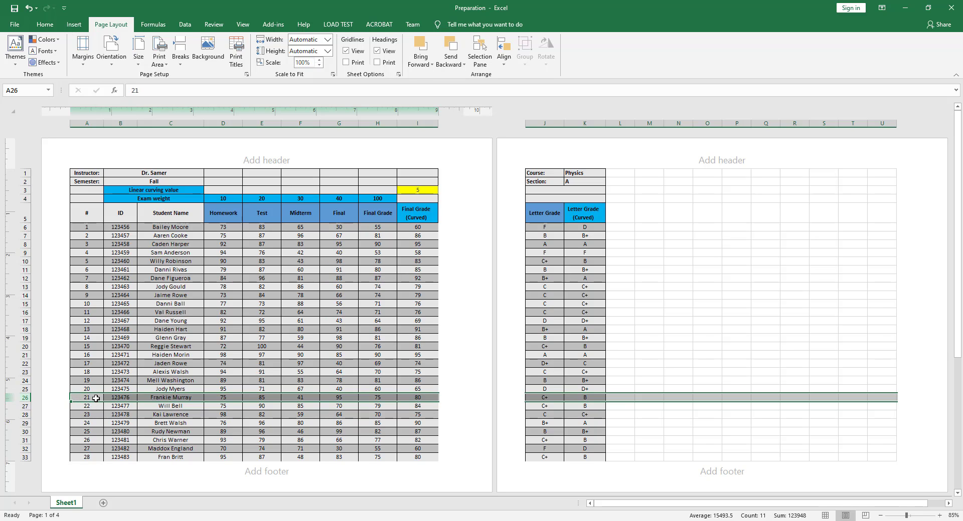
{"action": "scroll", "coordinate": [283, 403], "scroll_direction": "down", "scroll_amount": 5}
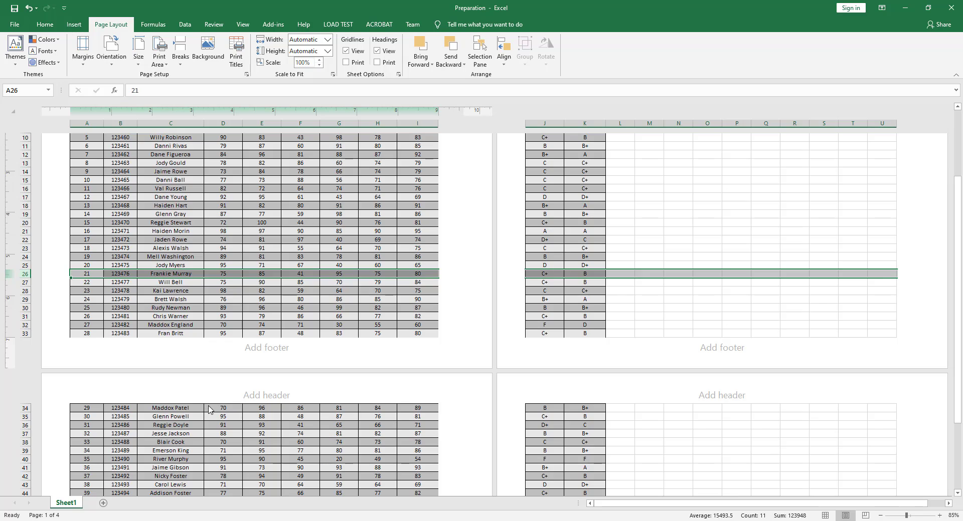
{"action": "scroll", "coordinate": [208, 410], "scroll_direction": "up", "scroll_amount": 5}
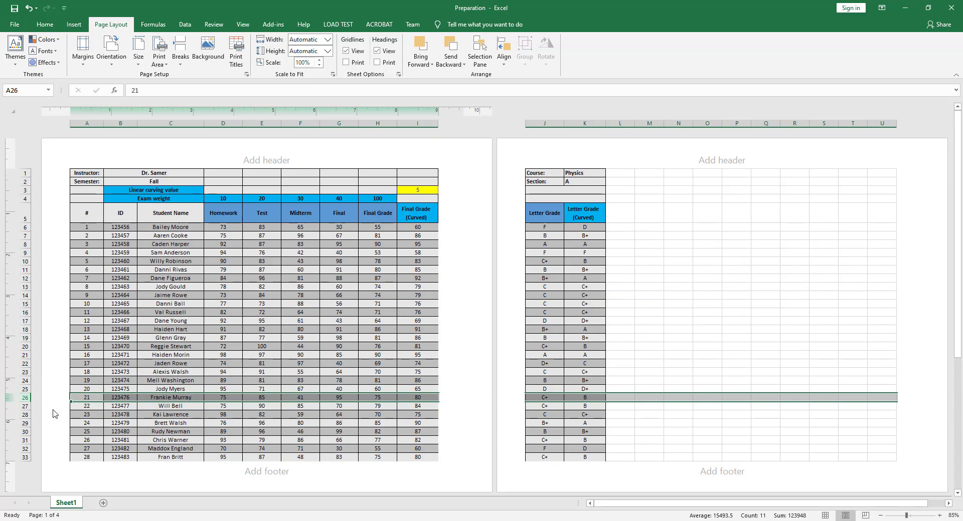
{"action": "left_click", "coordinate": [181, 64]}
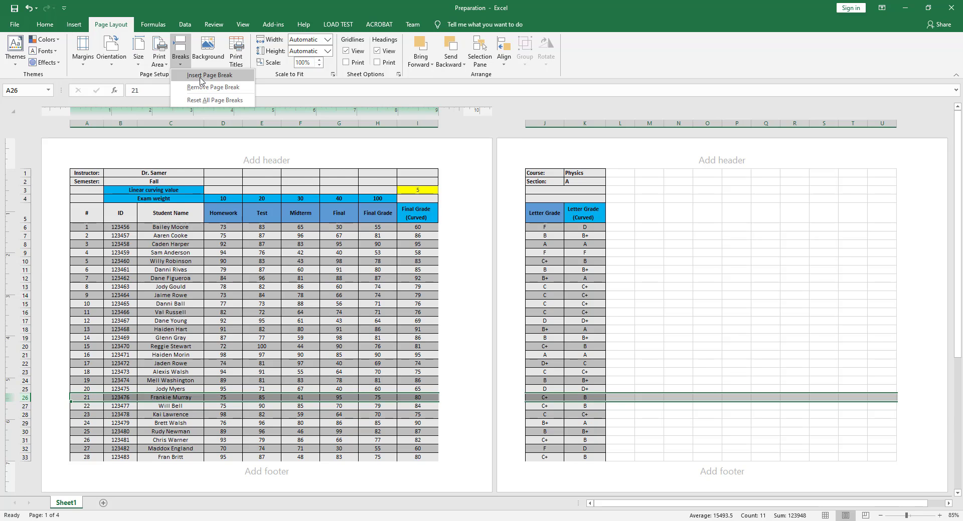
{"action": "left_click", "coordinate": [200, 75]}
{"action": "scroll", "coordinate": [270, 281], "scroll_direction": "down", "scroll_amount": 5}
{"action": "scroll", "coordinate": [214, 254], "scroll_direction": "up", "scroll_amount": 5}
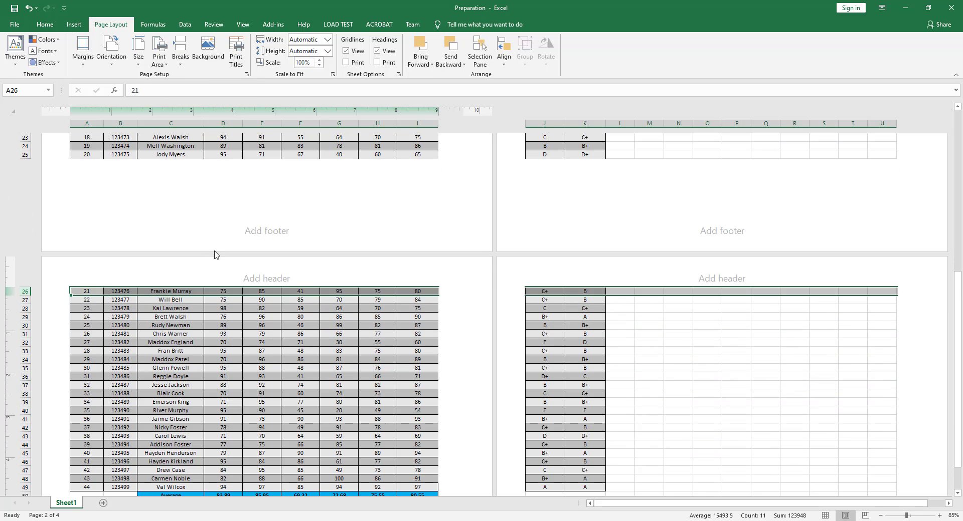
{"action": "scroll", "coordinate": [306, 254], "scroll_direction": "down", "scroll_amount": 3}
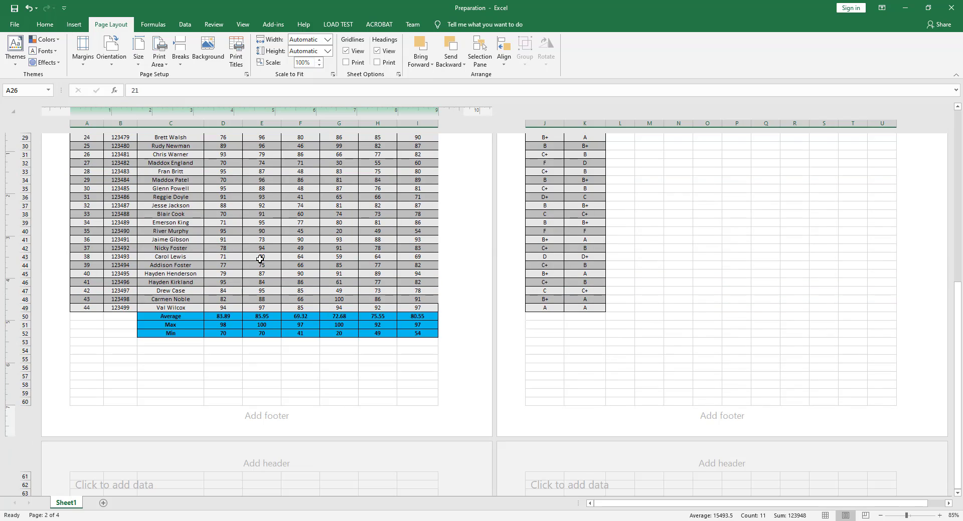
{"action": "scroll", "coordinate": [431, 236], "scroll_direction": "up", "scroll_amount": 3}
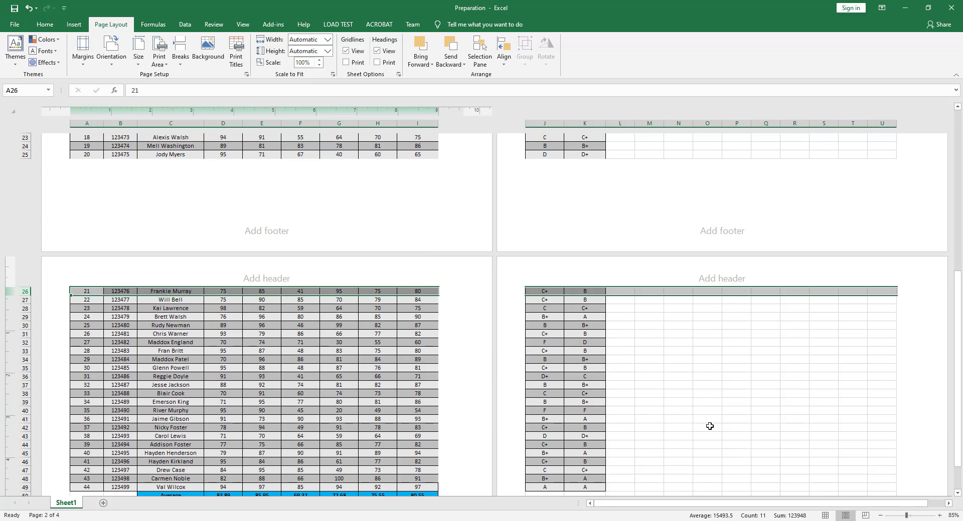
{"action": "left_click", "coordinate": [316, 412]}
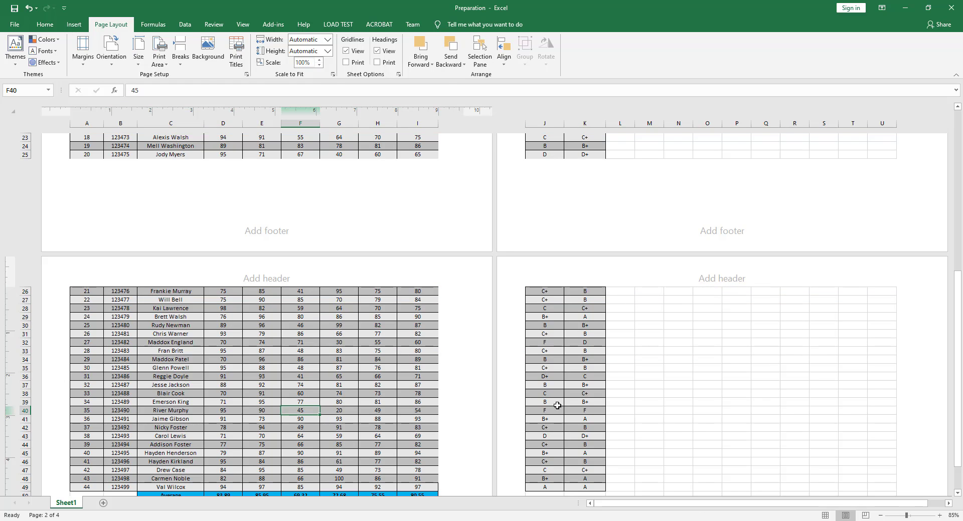
{"action": "left_click", "coordinate": [594, 402]}
{"action": "scroll", "coordinate": [593, 403], "scroll_direction": "up", "scroll_amount": 5}
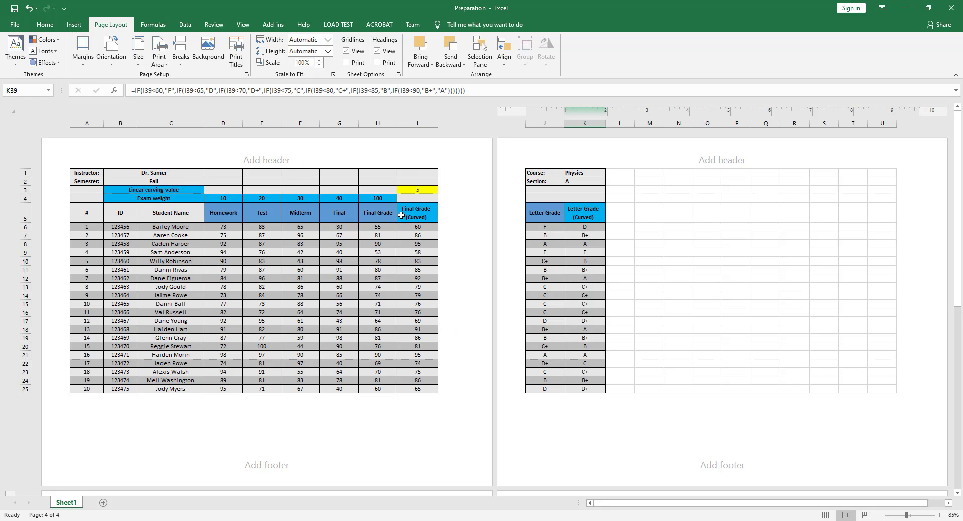
Step: Insert a page break before column I, Final Grade (Curved), and check the pages
{"action": "left_click", "coordinate": [416, 122]}
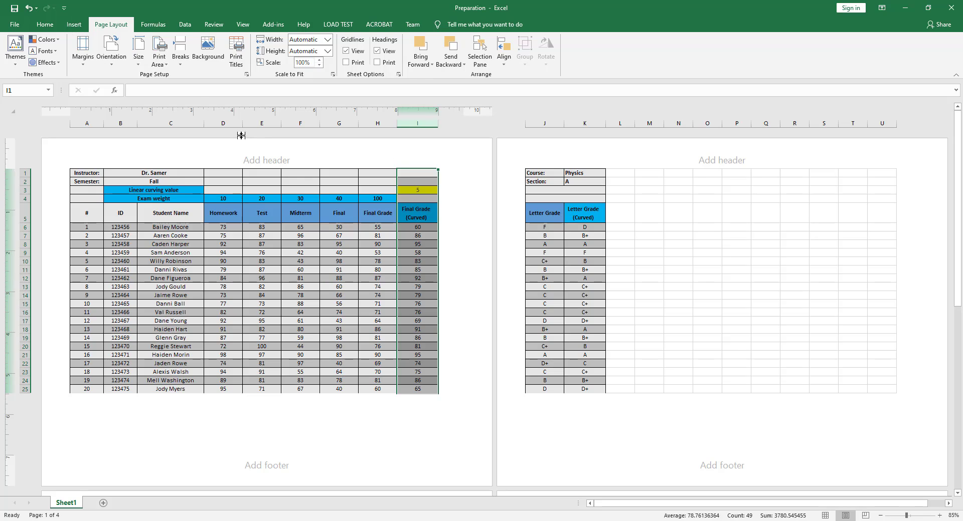
{"action": "left_click", "coordinate": [181, 64]}
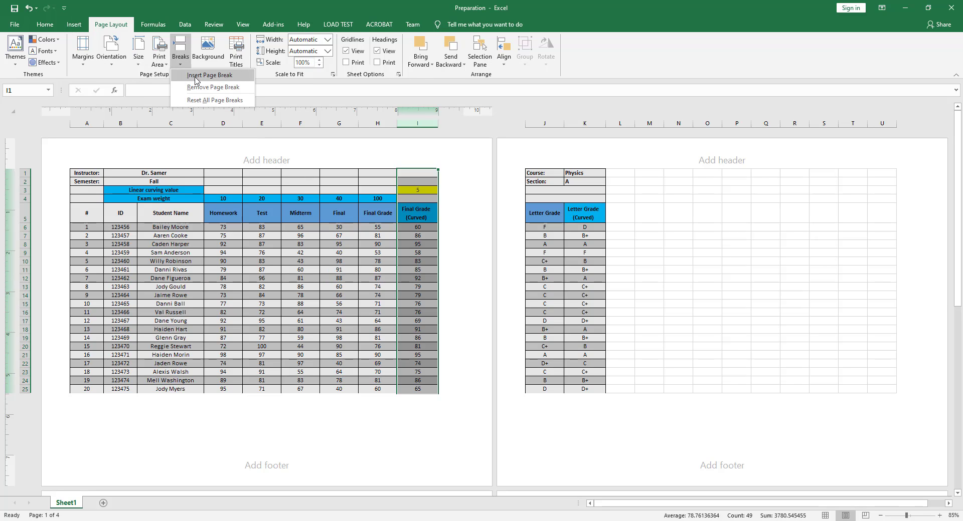
{"action": "left_click", "coordinate": [195, 79]}
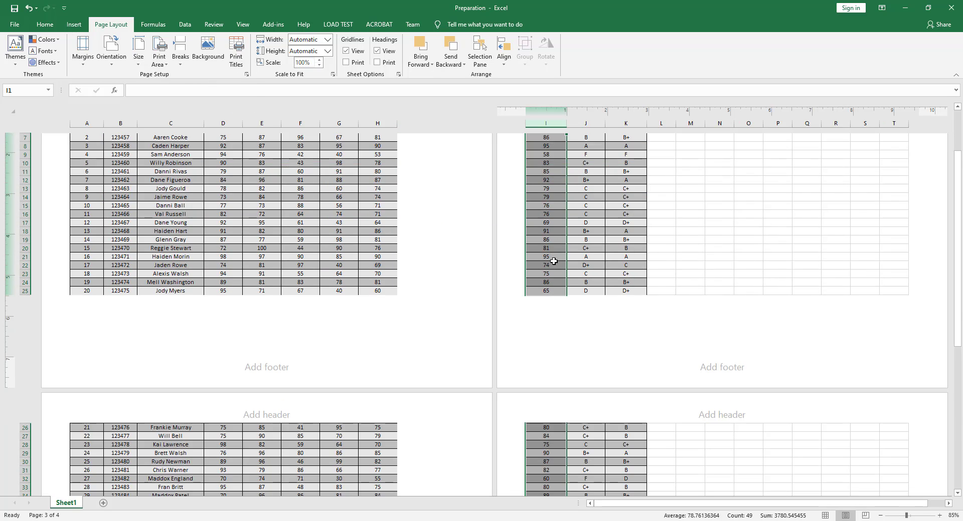
{"action": "scroll", "coordinate": [554, 258], "scroll_direction": "down", "scroll_amount": 6}
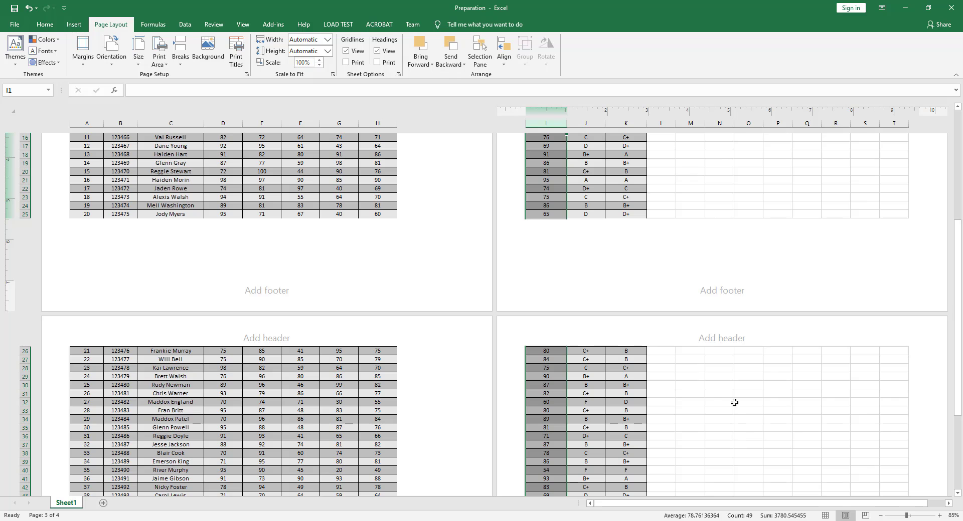
{"action": "scroll", "coordinate": [636, 391], "scroll_direction": "up", "scroll_amount": 3}
{"action": "scroll", "coordinate": [627, 388], "scroll_direction": "up", "scroll_amount": 3}
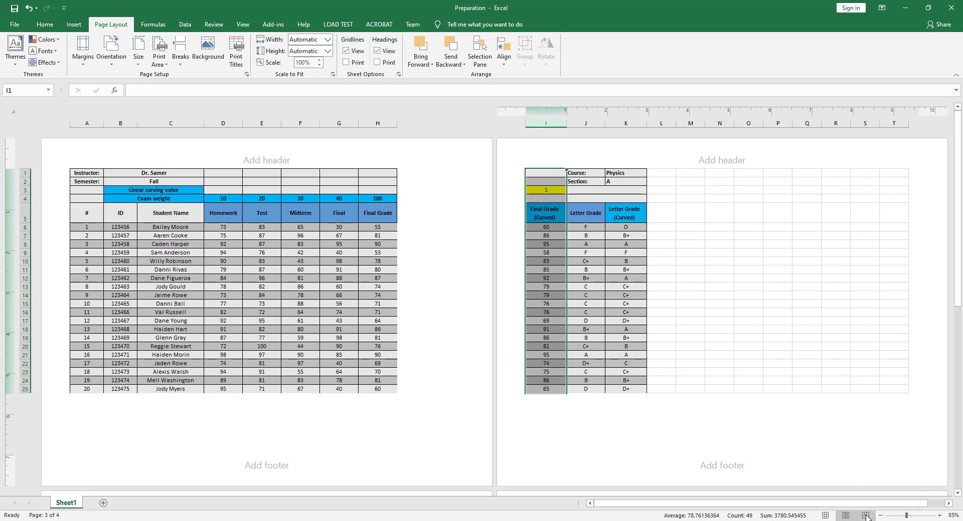
Step: In Page Break Preview, move the vertical break between the Test and Midterm columns and the horizontal break to just above row 25
{"action": "left_click", "coordinate": [243, 24]}
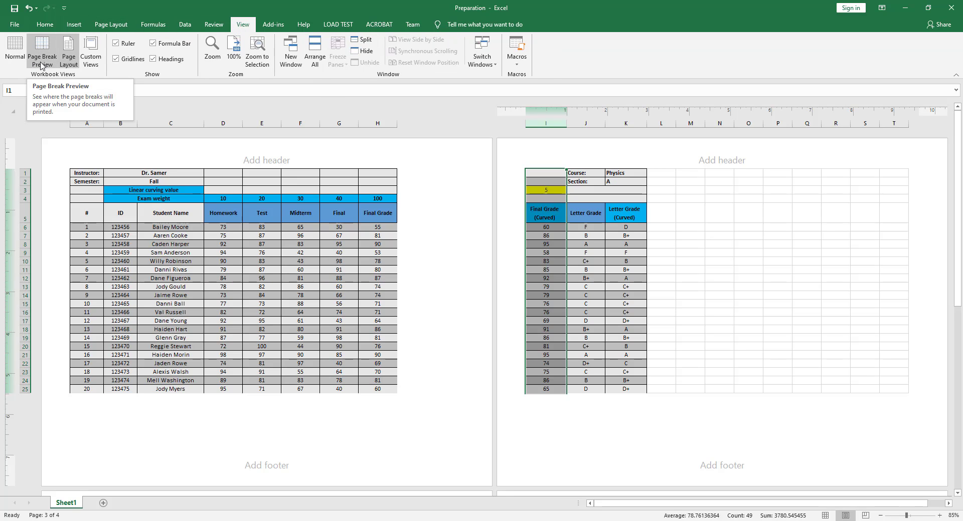
{"action": "left_click", "coordinate": [41, 60]}
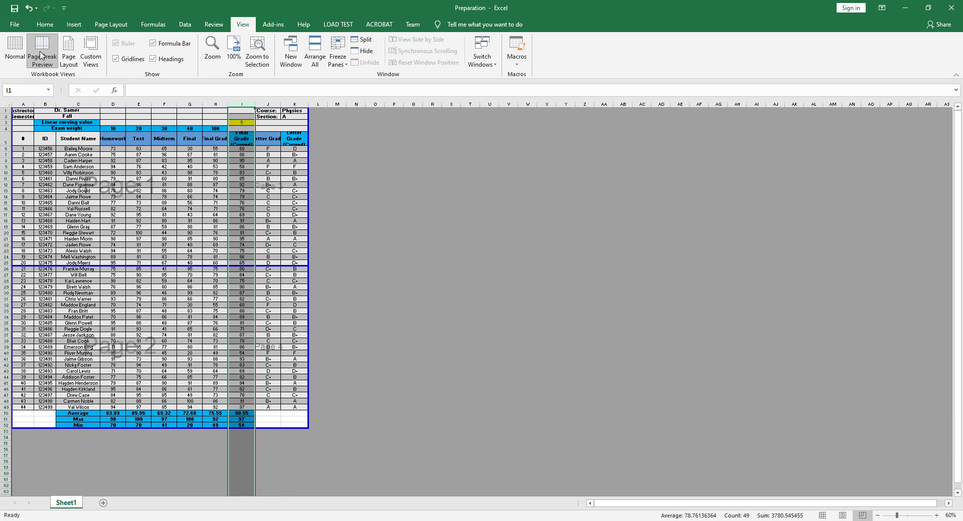
{"action": "left_click", "coordinate": [188, 232]}
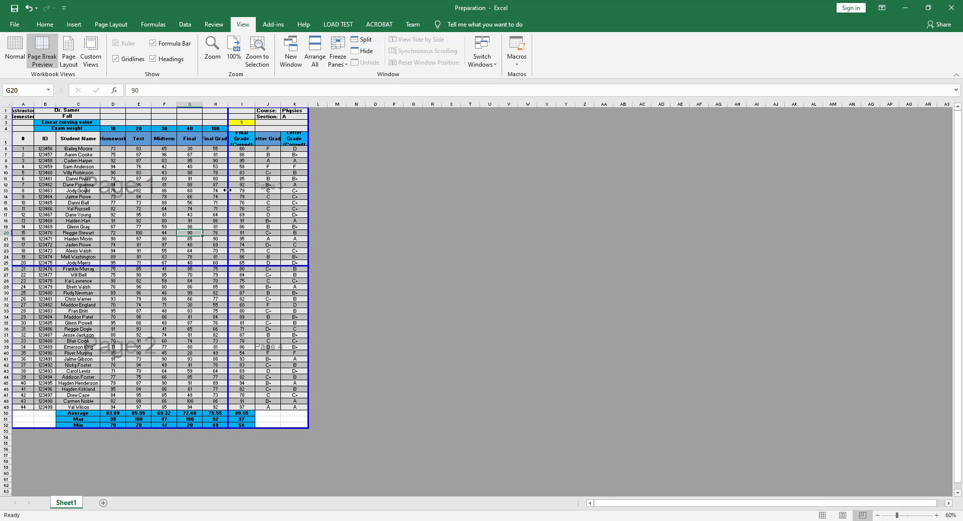
{"action": "left_click_drag", "start_coordinate": [228, 190], "coordinate": [152, 197]}
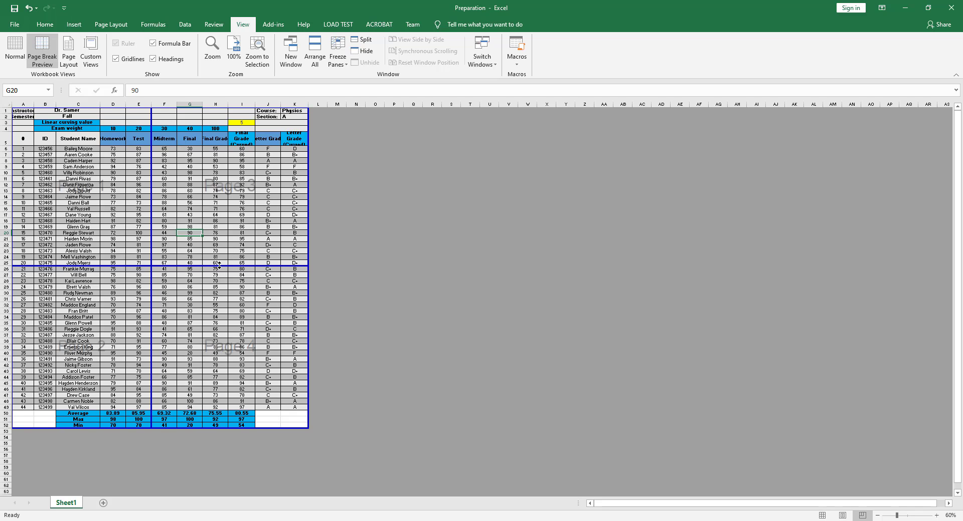
{"action": "mouse_move", "coordinate": [218, 265]}
{"action": "left_mouse_down"}
{"action": "mouse_move", "coordinate": [217, 285]}
{"action": "mouse_move", "coordinate": [222, 236]}
{"action": "mouse_move", "coordinate": [222, 281]}
{"action": "mouse_move", "coordinate": [224, 258]}
{"action": "left_mouse_up"}
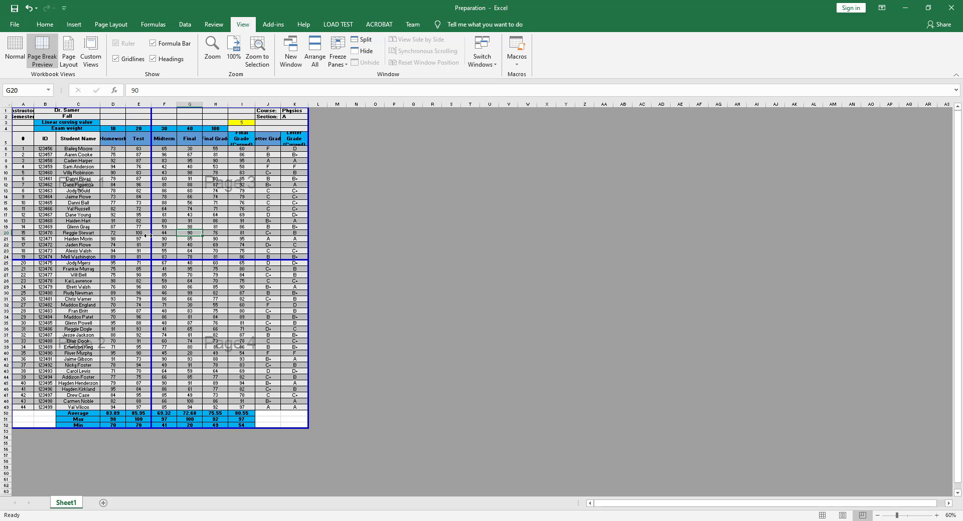
Step: Remove the vertical page break before the Midterm column F
{"action": "left_click", "coordinate": [164, 104]}
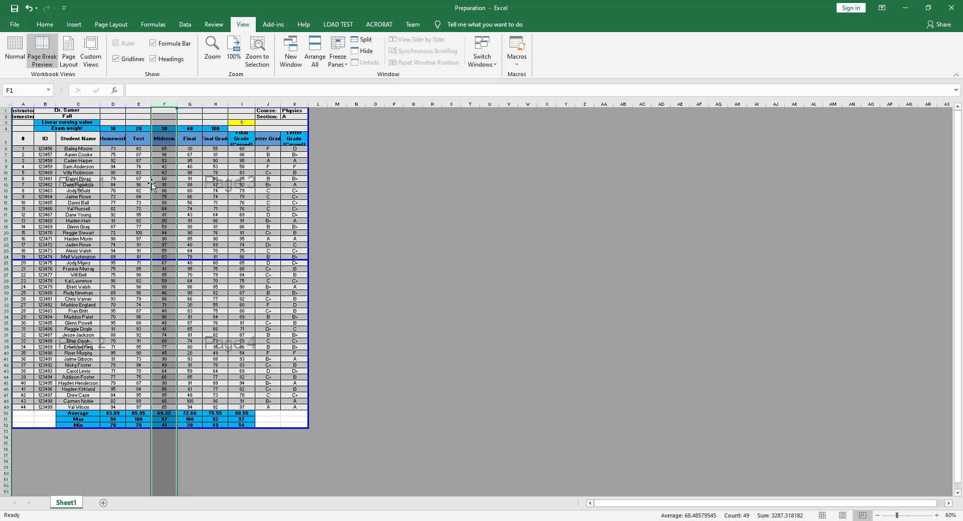
{"action": "left_click", "coordinate": [111, 25]}
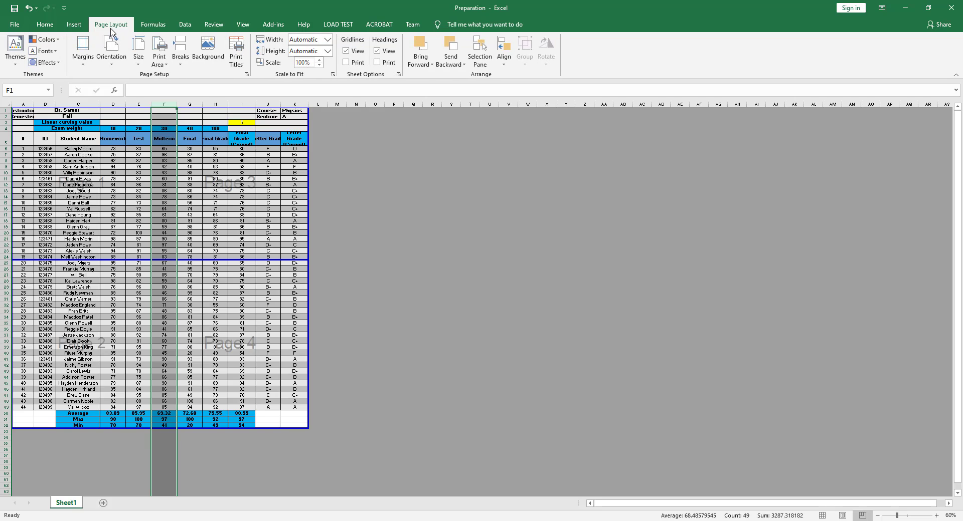
{"action": "left_click", "coordinate": [181, 67]}
{"action": "left_click", "coordinate": [196, 88]}
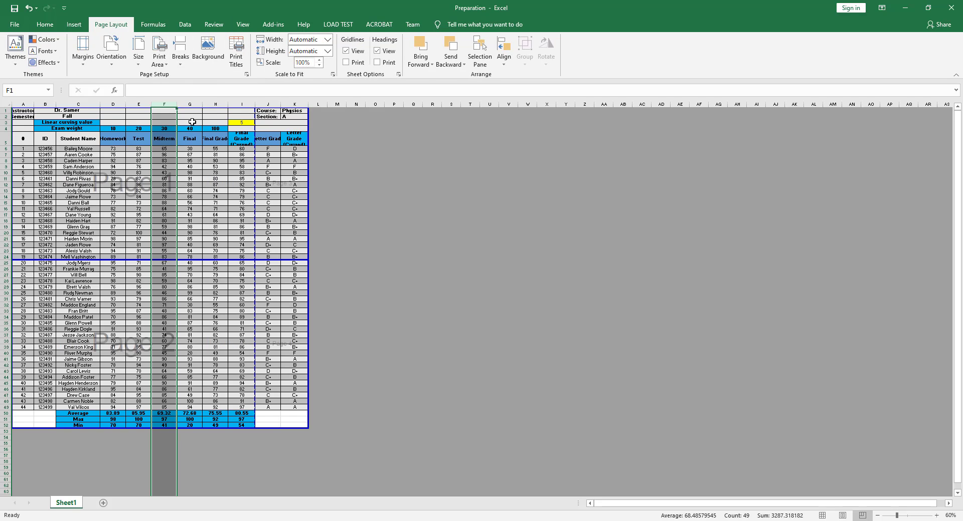
{"action": "left_click", "coordinate": [205, 199]}
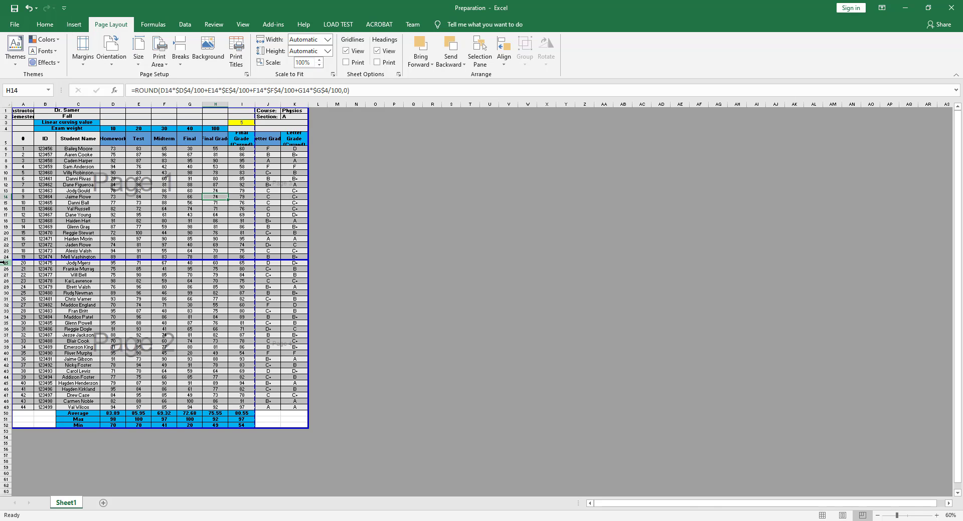
Step: Remove the horizontal page break above row 25, and undo both page break removals
{"action": "left_click", "coordinate": [5, 263]}
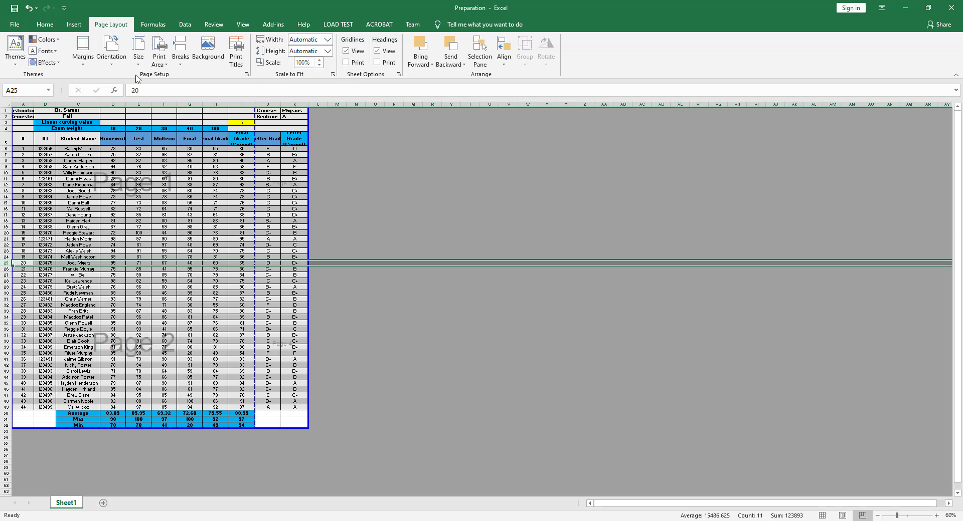
{"action": "left_click", "coordinate": [181, 66]}
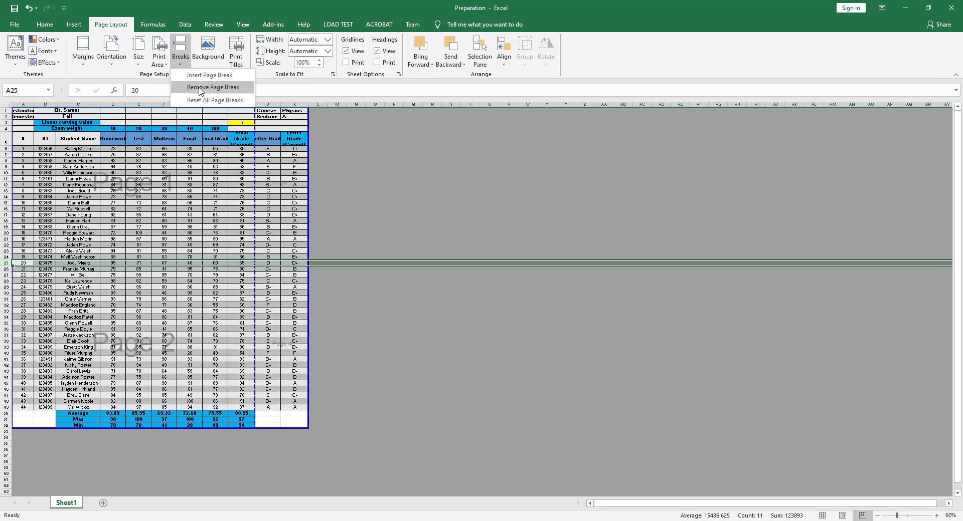
{"action": "left_click", "coordinate": [200, 89]}
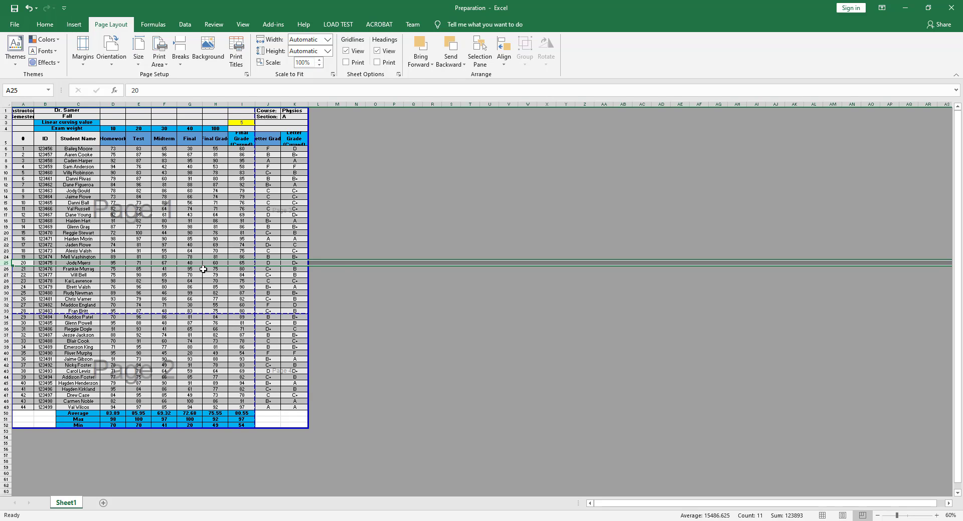
{"action": "key", "text": "ctrl+z"}
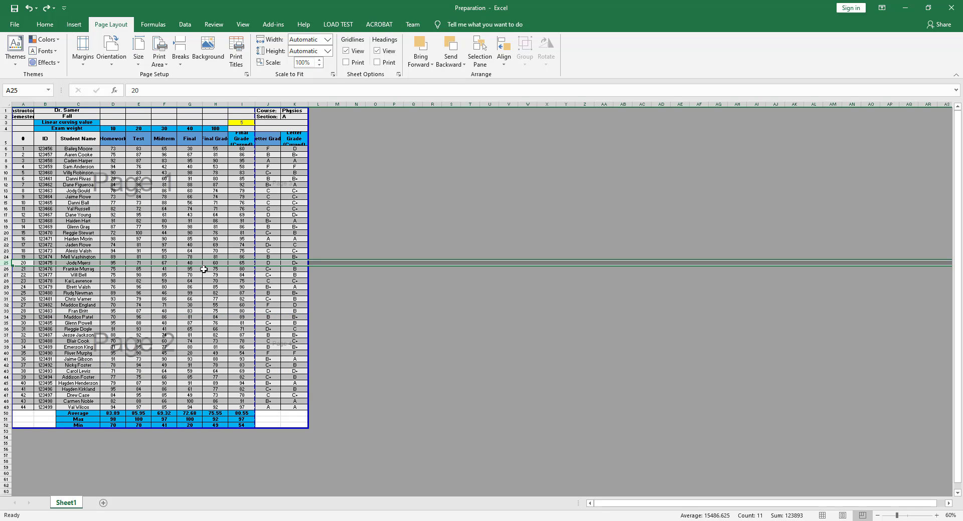
{"action": "key", "text": "ctrl+z"}
Step: Reset all page breaks on the worksheet and return to Page Layout view
{"action": "left_click", "coordinate": [209, 299]}
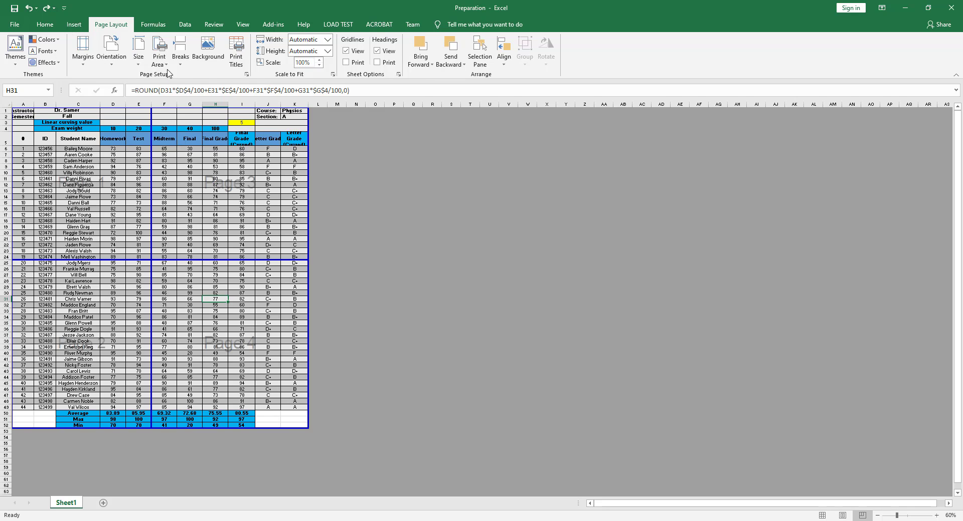
{"action": "left_click", "coordinate": [181, 59]}
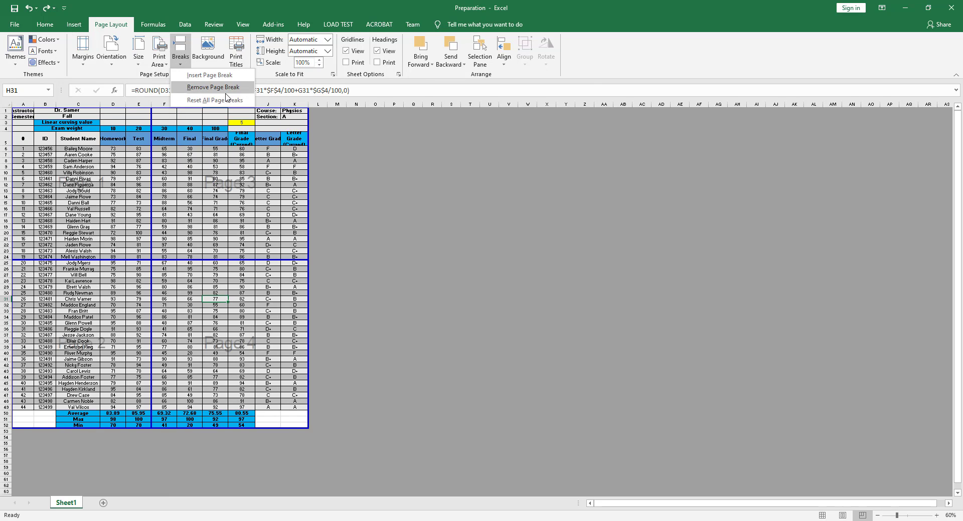
{"action": "left_click", "coordinate": [200, 100]}
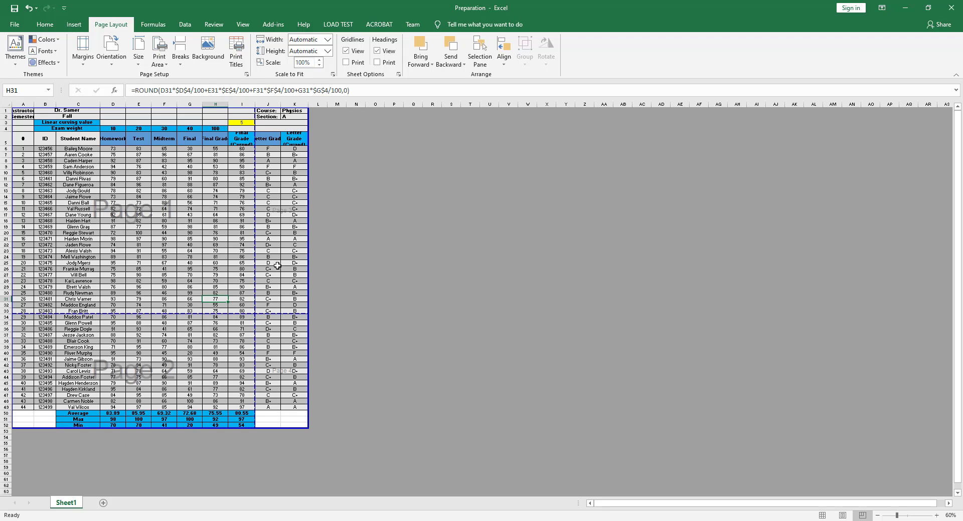
{"action": "left_click", "coordinate": [843, 516]}
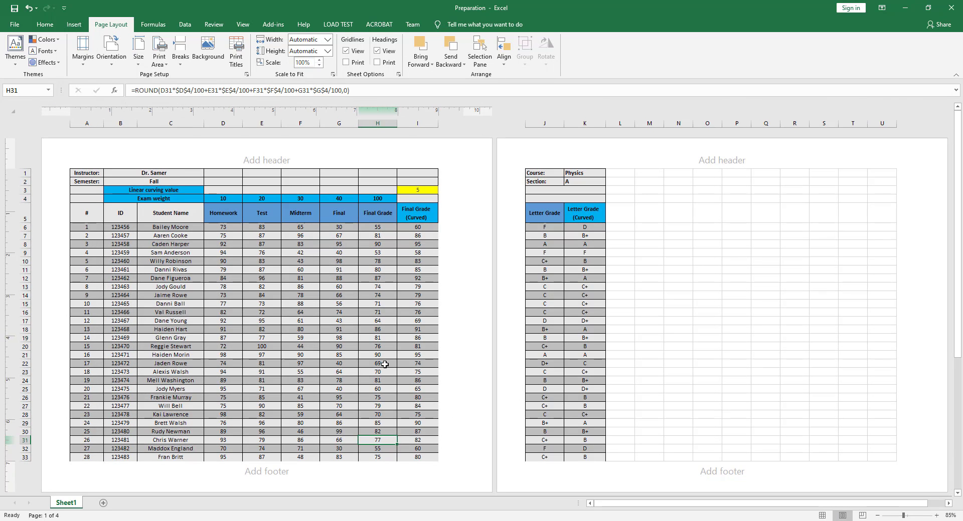